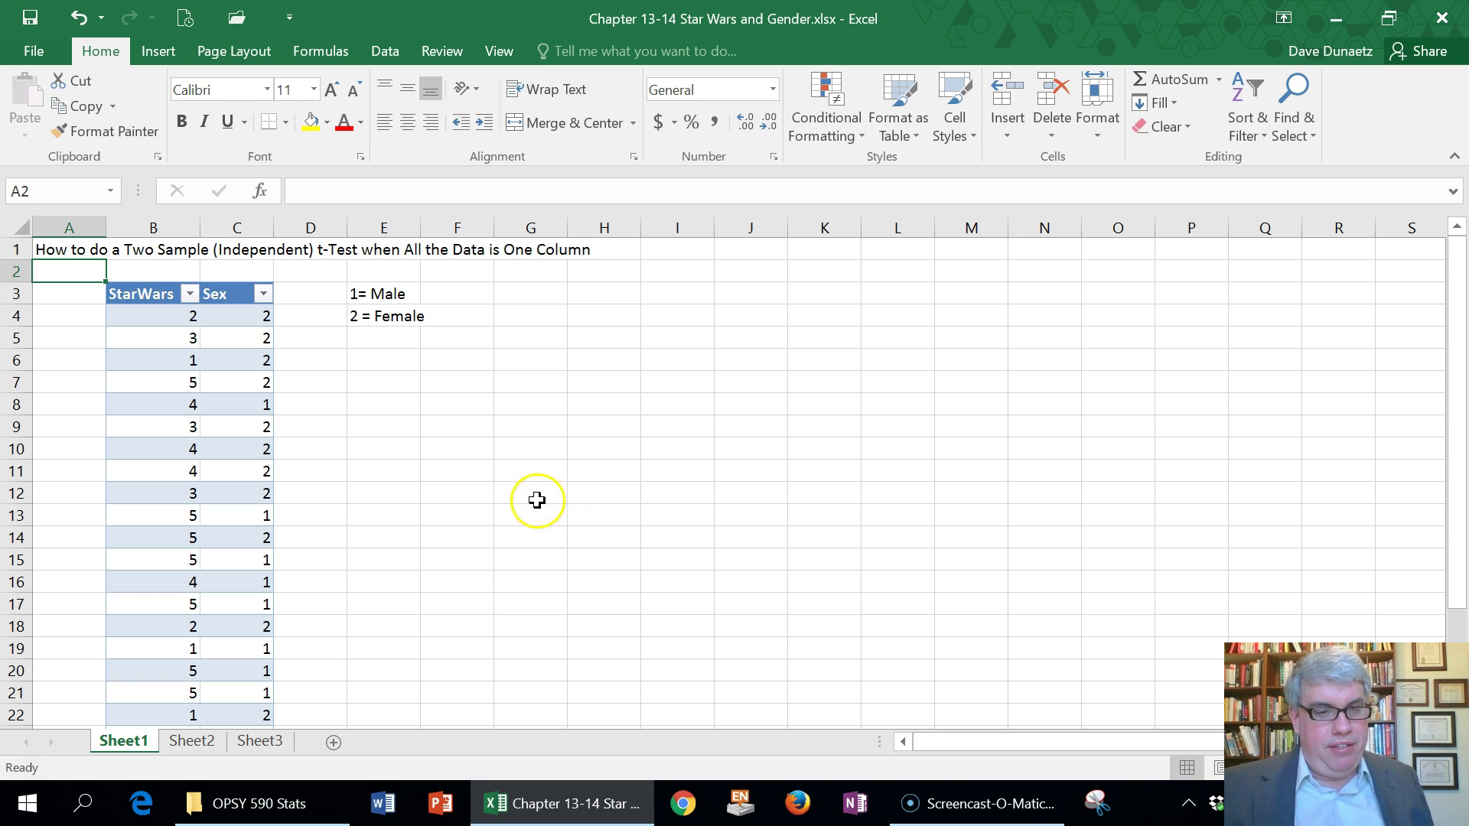
# Step: Enter 'Hypothesis: Males and Females appreciate Star Wars differently (two tails).' in cell G3
pyautogui.scroll(-2, 195, 369)
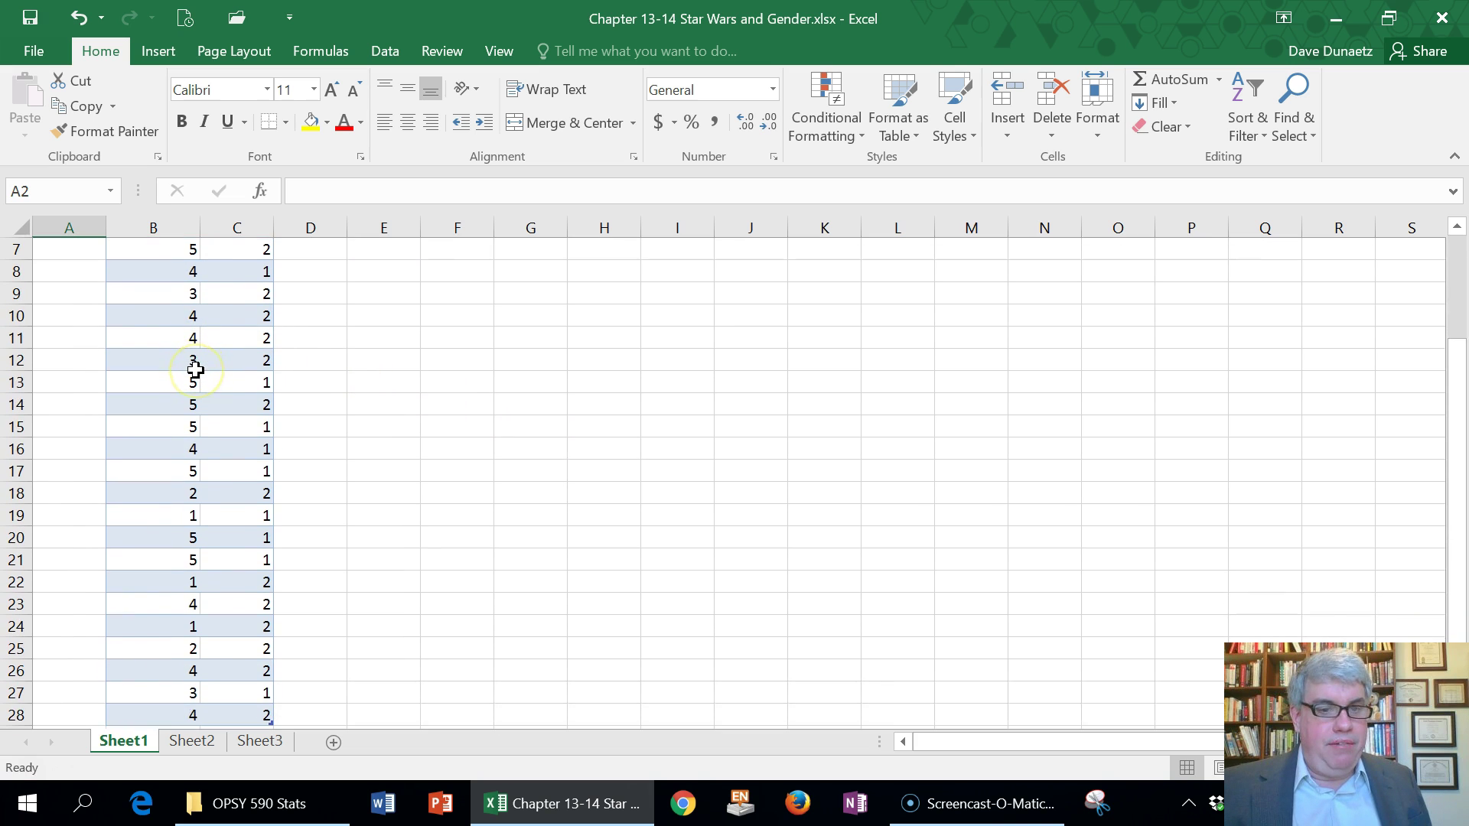
pyautogui.scroll(2, 195, 370)
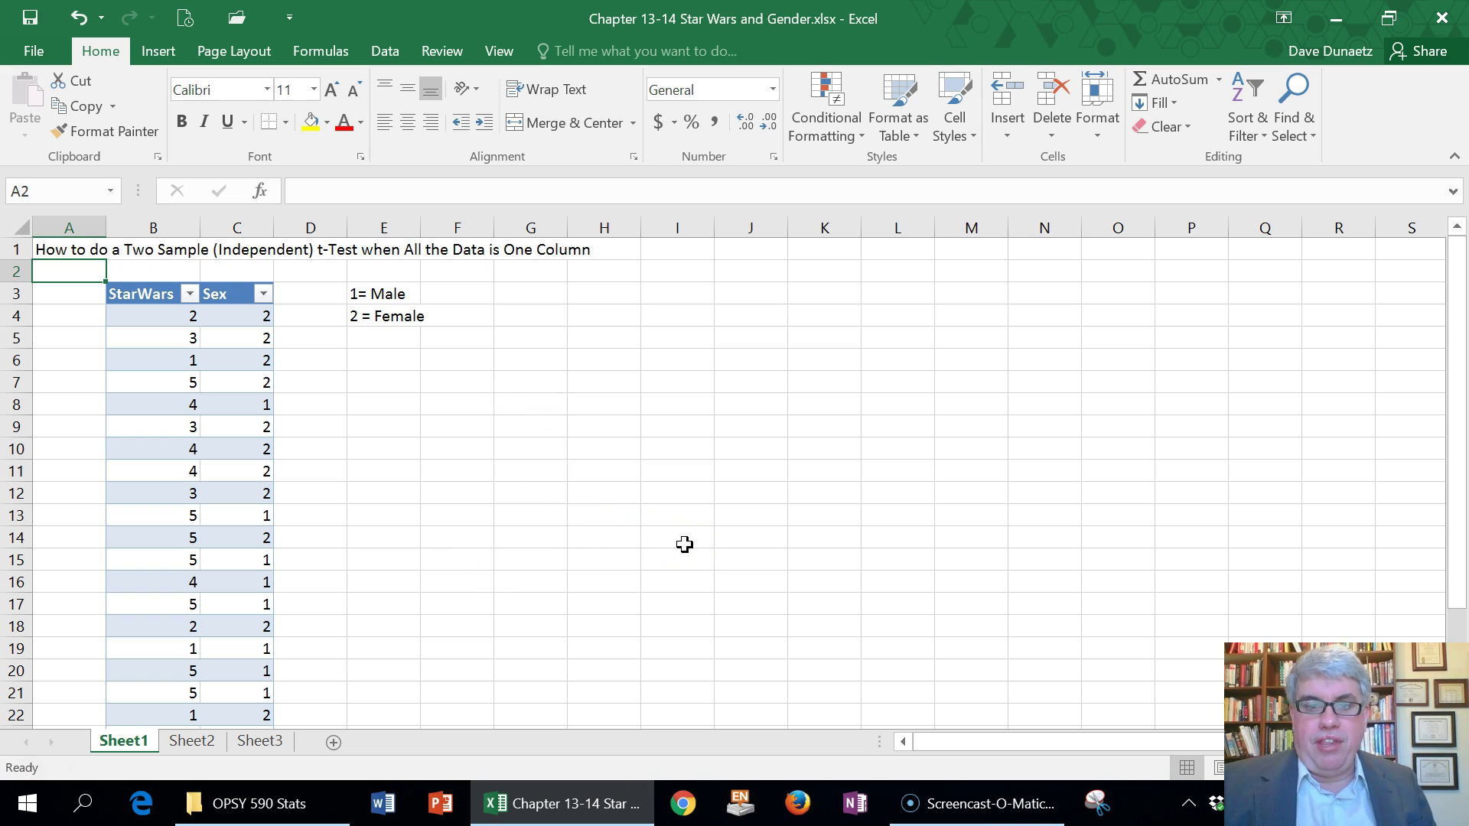
pyautogui.click(535, 292)
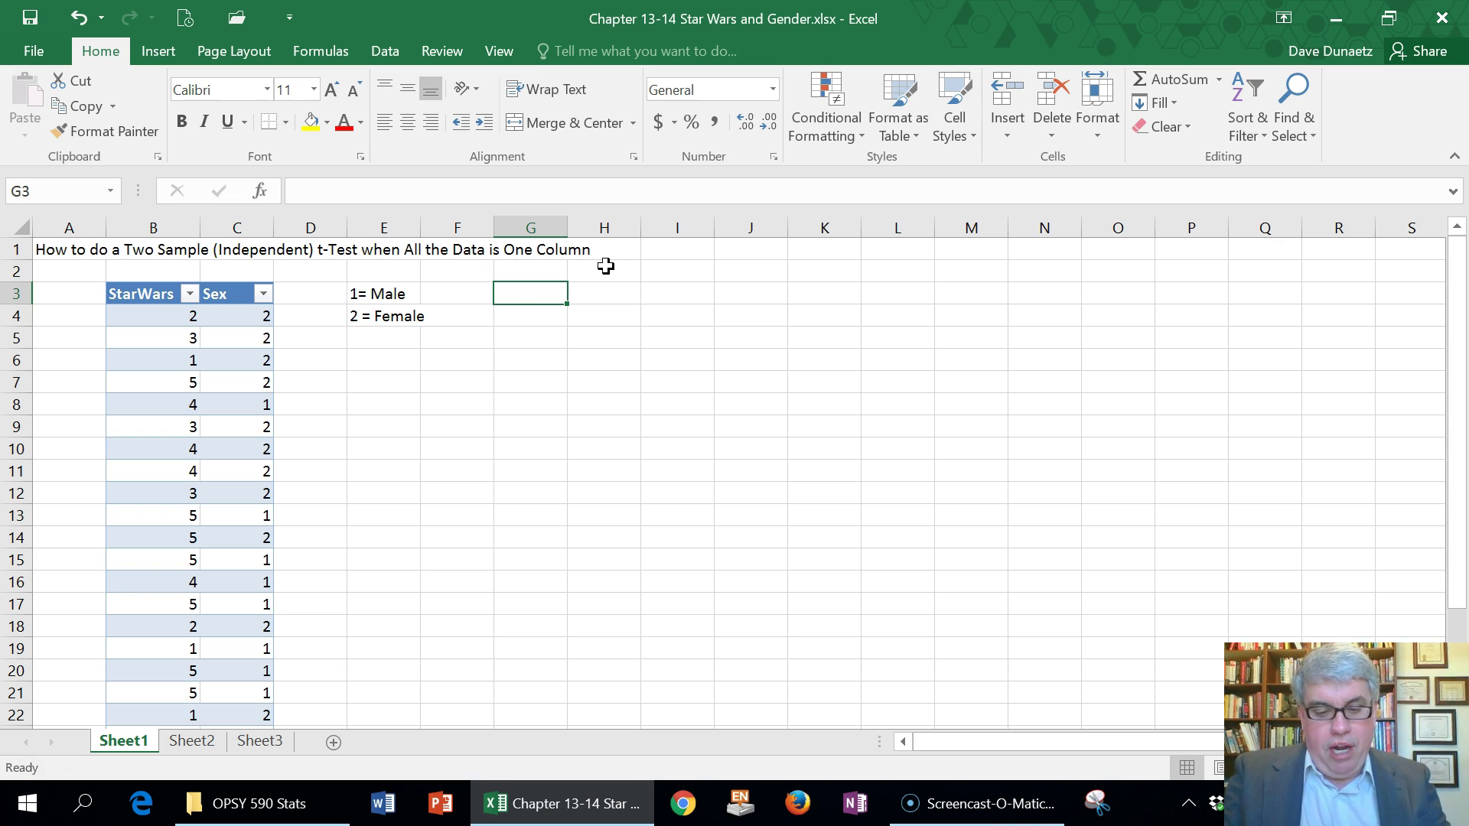
pyautogui.write('Hypothesis: Males and Females appreciate Star Wars differently (two tails).')
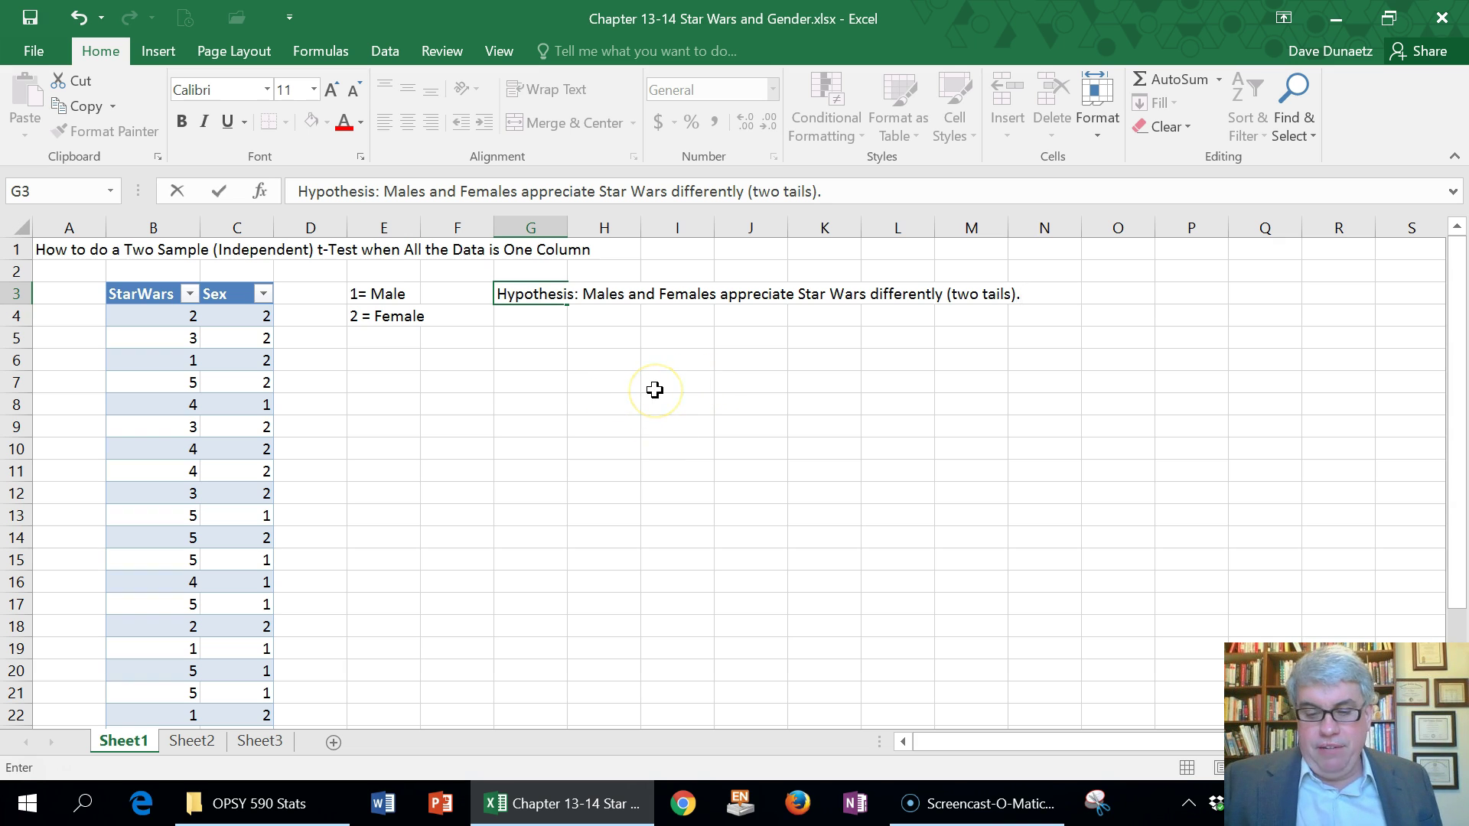
pyautogui.press('Return')
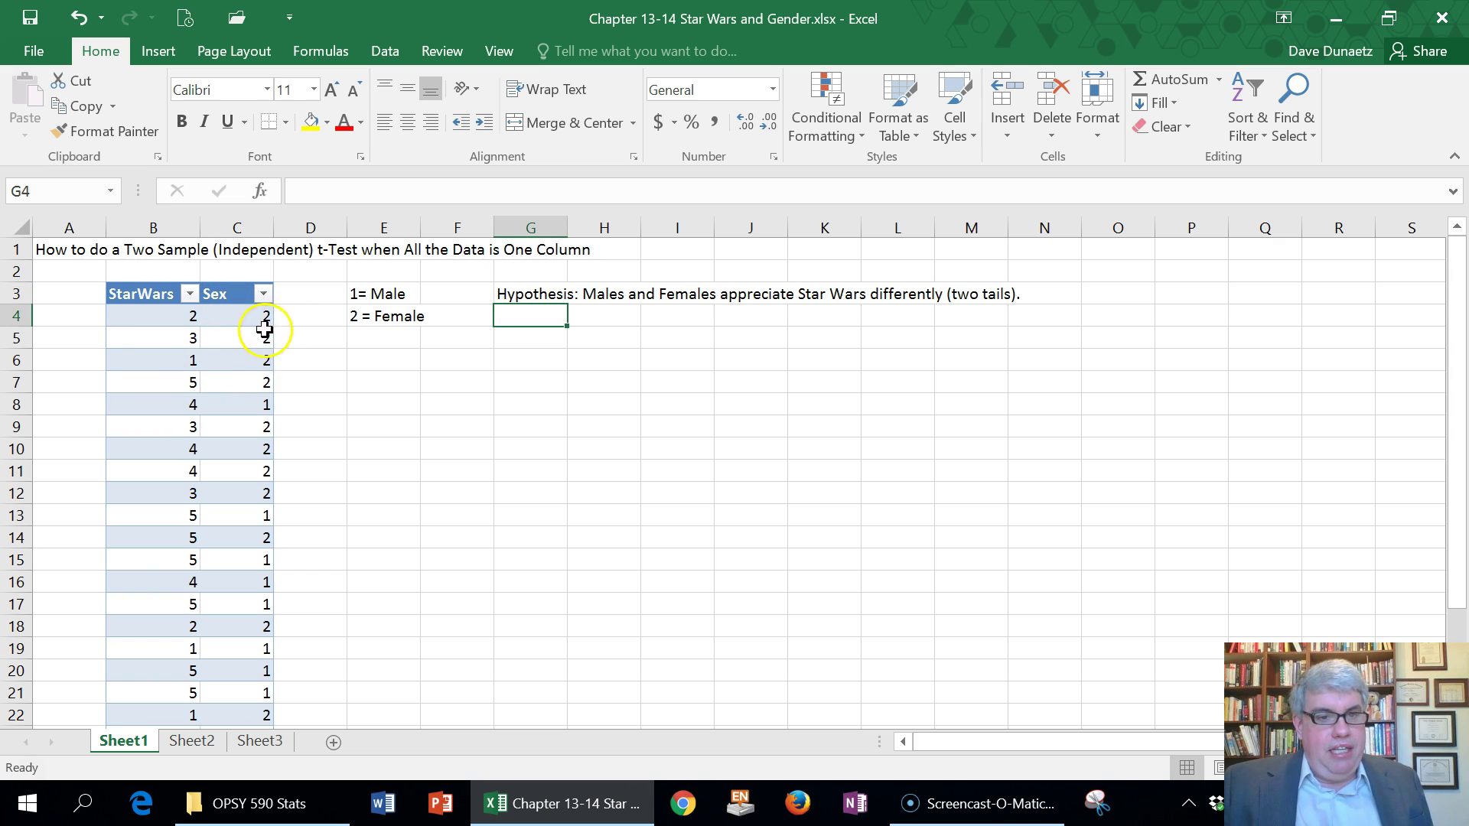
pyautogui.scroll(-4, 246, 448)
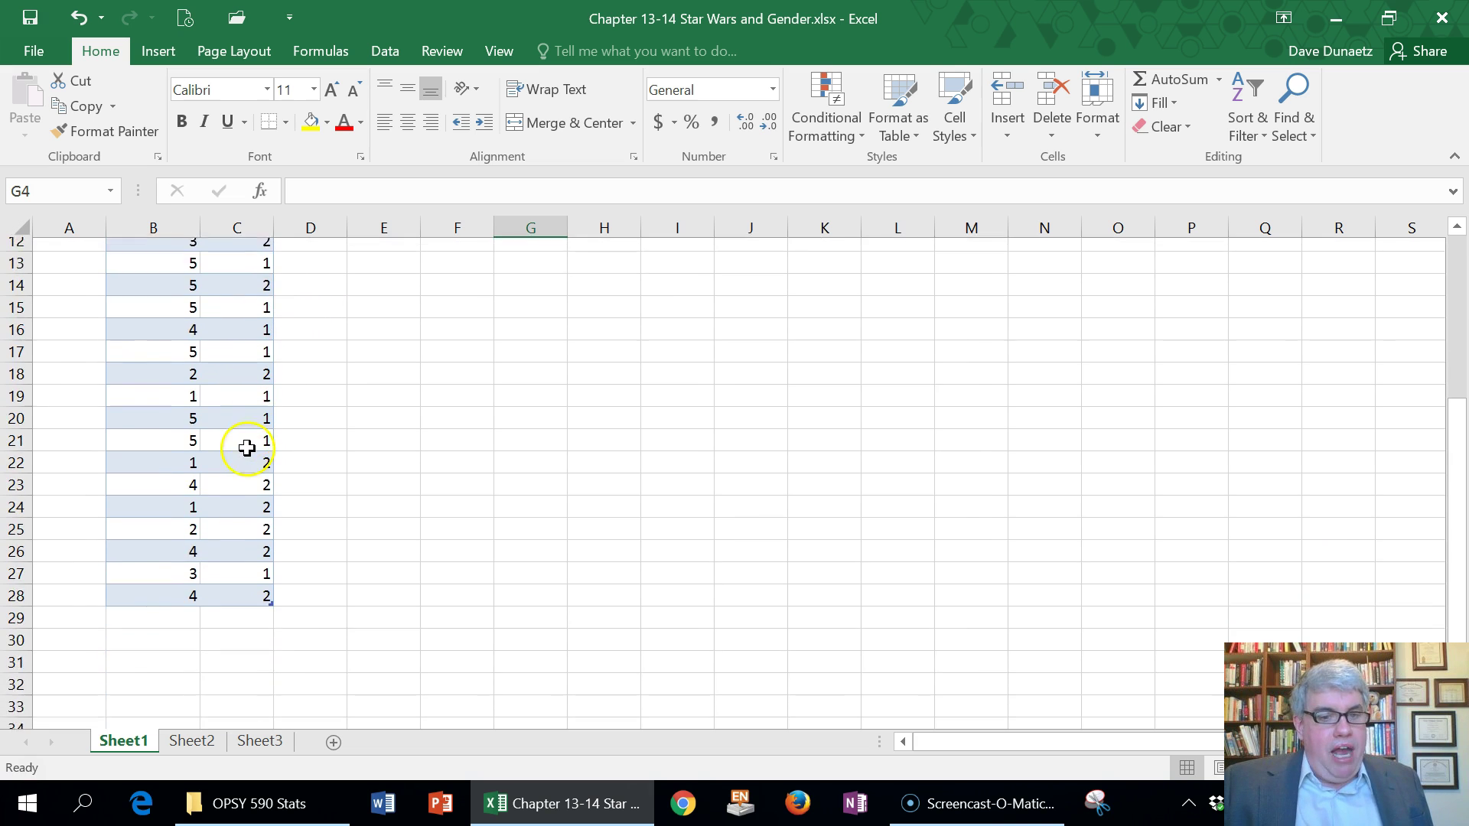
pyautogui.scroll(4, 246, 448)
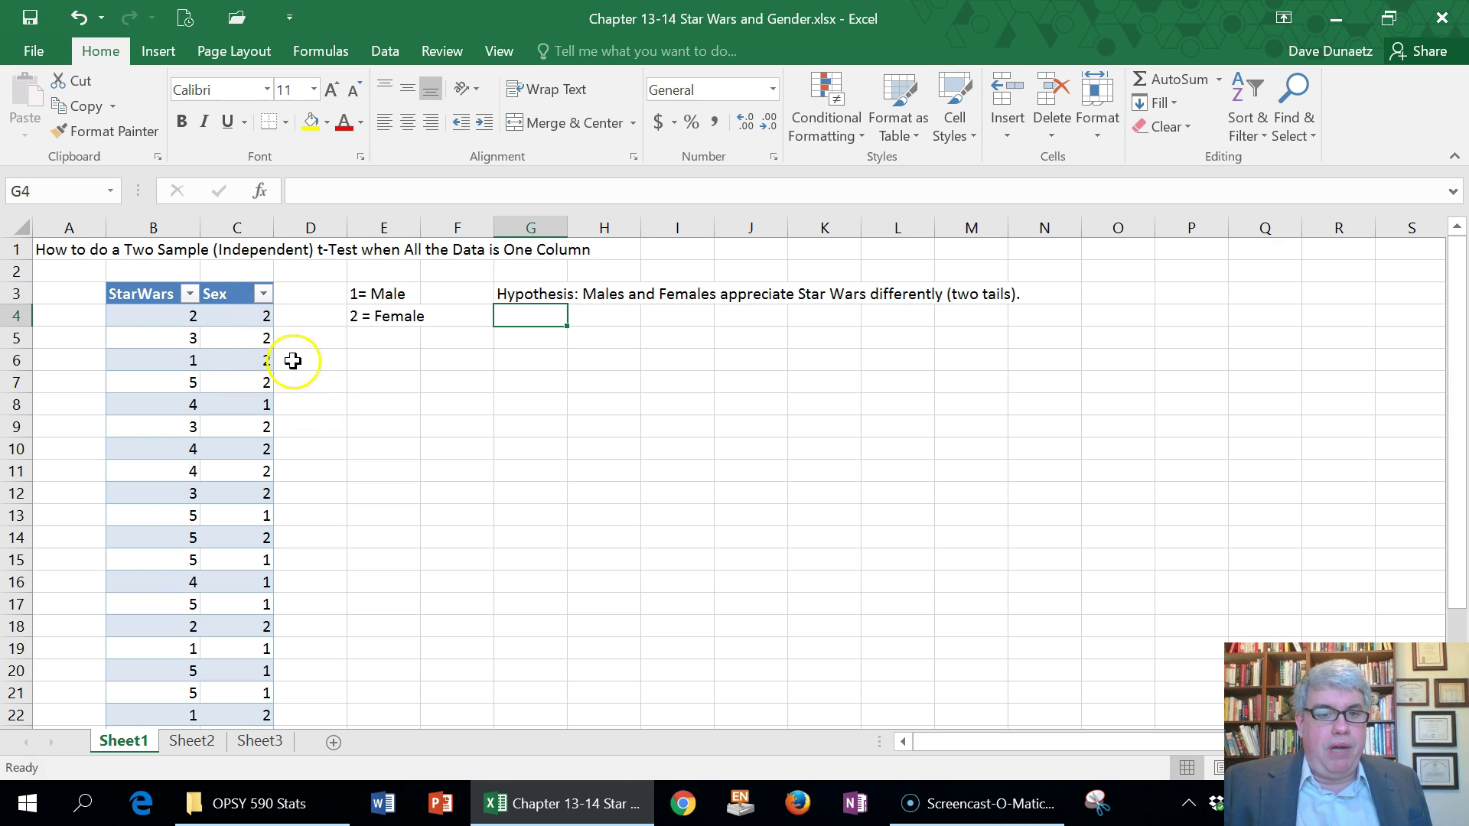
# Step: Sort the table by the Sex column smallest to largest, grouping males (1) above females (2)
pyautogui.click(264, 297)
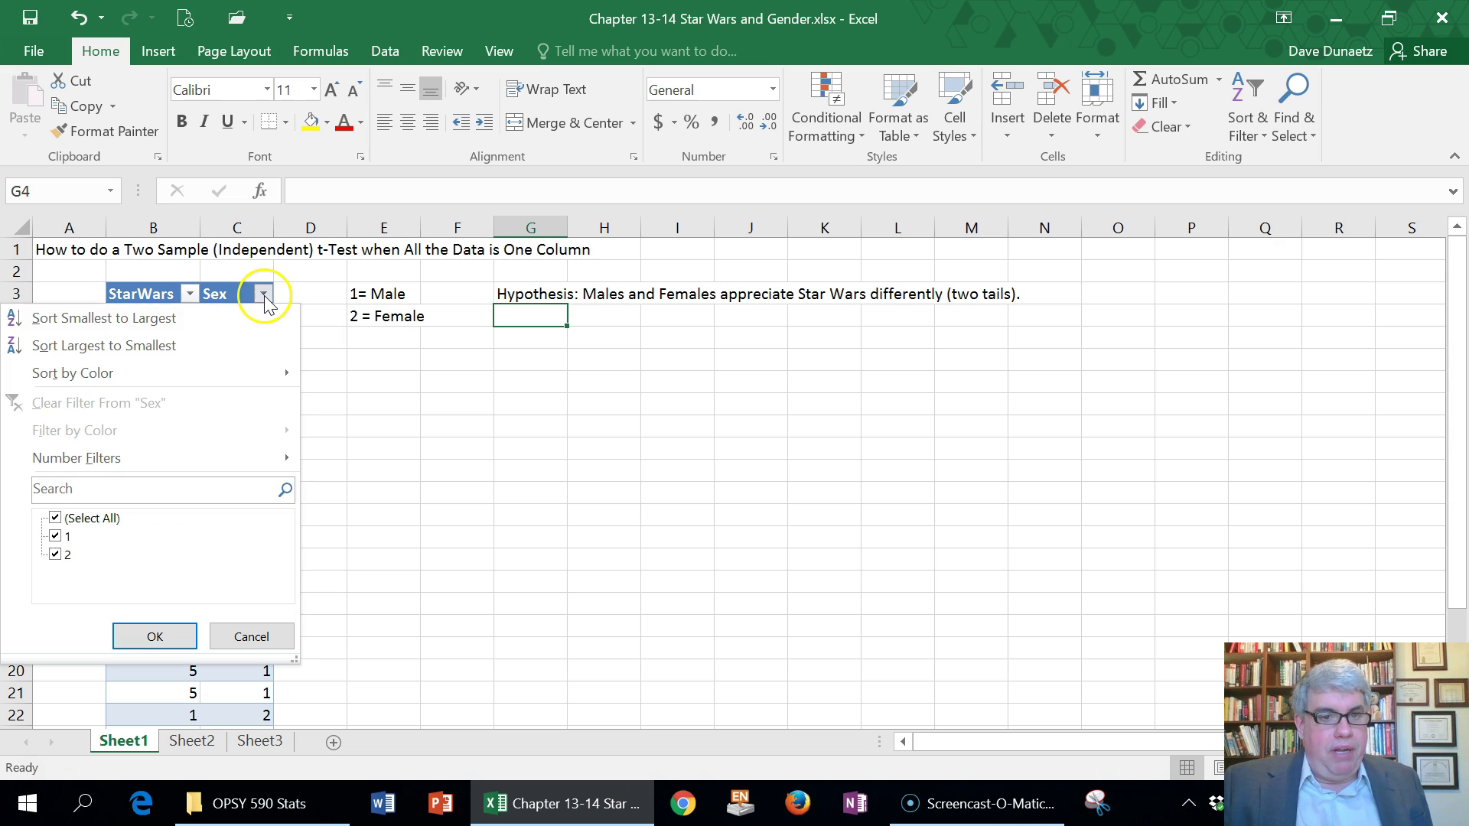
pyautogui.click(231, 324)
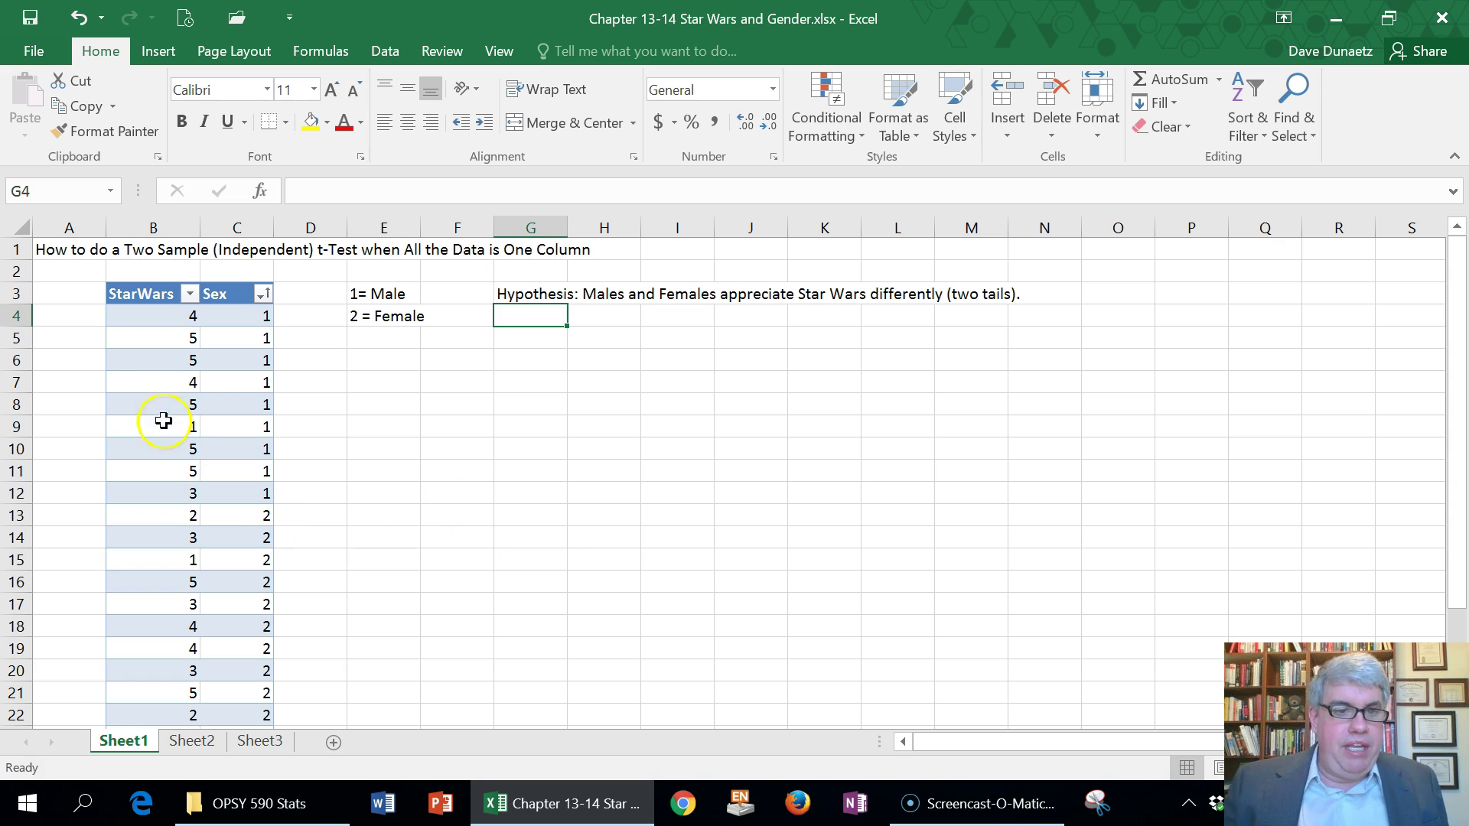
# Step: Copy the nine male ratings from B4:B12 into column G starting at G7
pyautogui.click(152, 317)
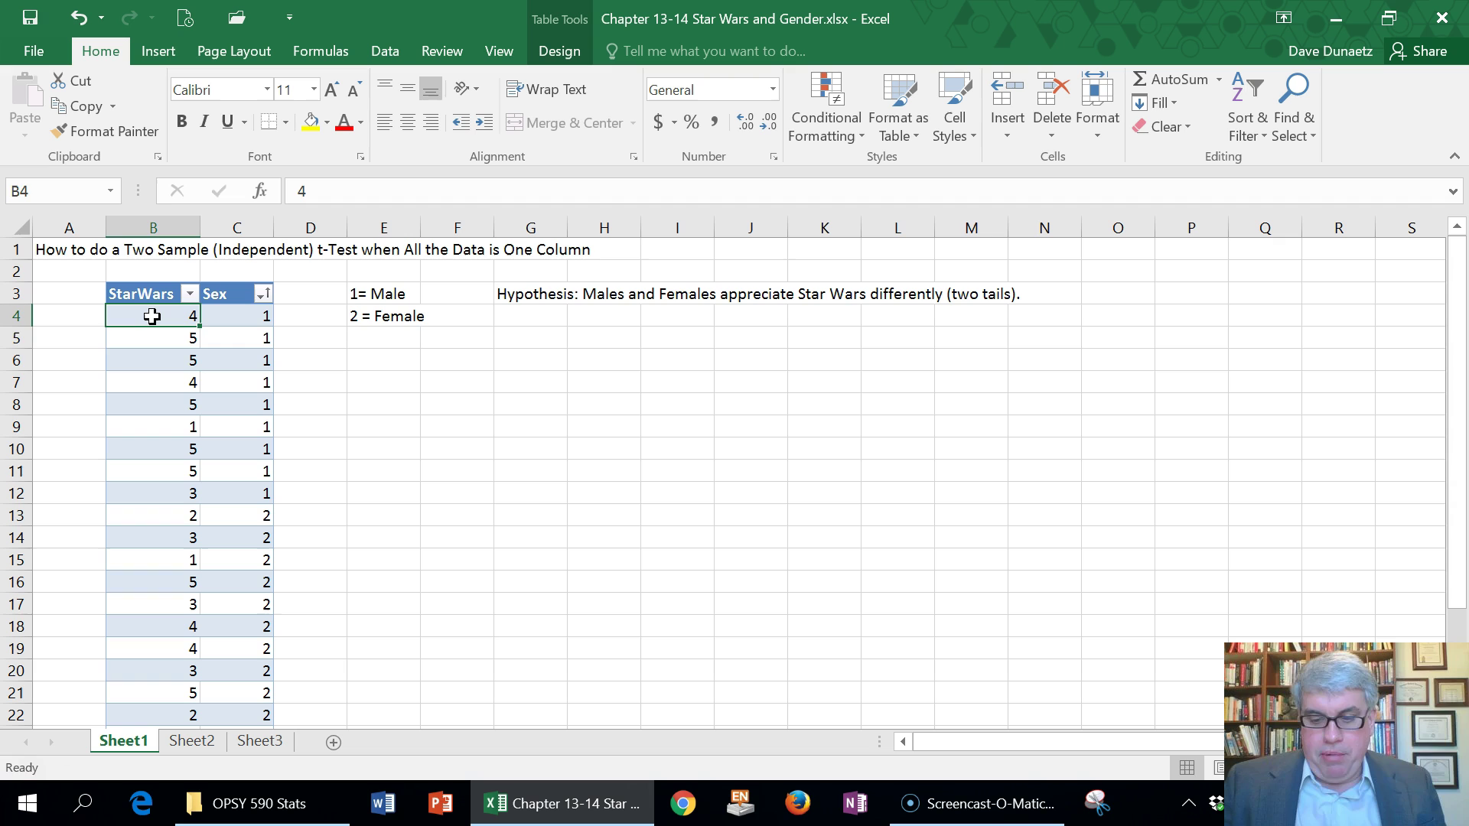
pyautogui.hotkey('shift', 'Down')
pyautogui.hotkey('shift', 'Down')
pyautogui.hotkey('shift', 'Down')
pyautogui.hotkey('shift', 'Down')
pyautogui.hotkey('shift', 'Down')
pyautogui.hotkey('shift', 'Down')
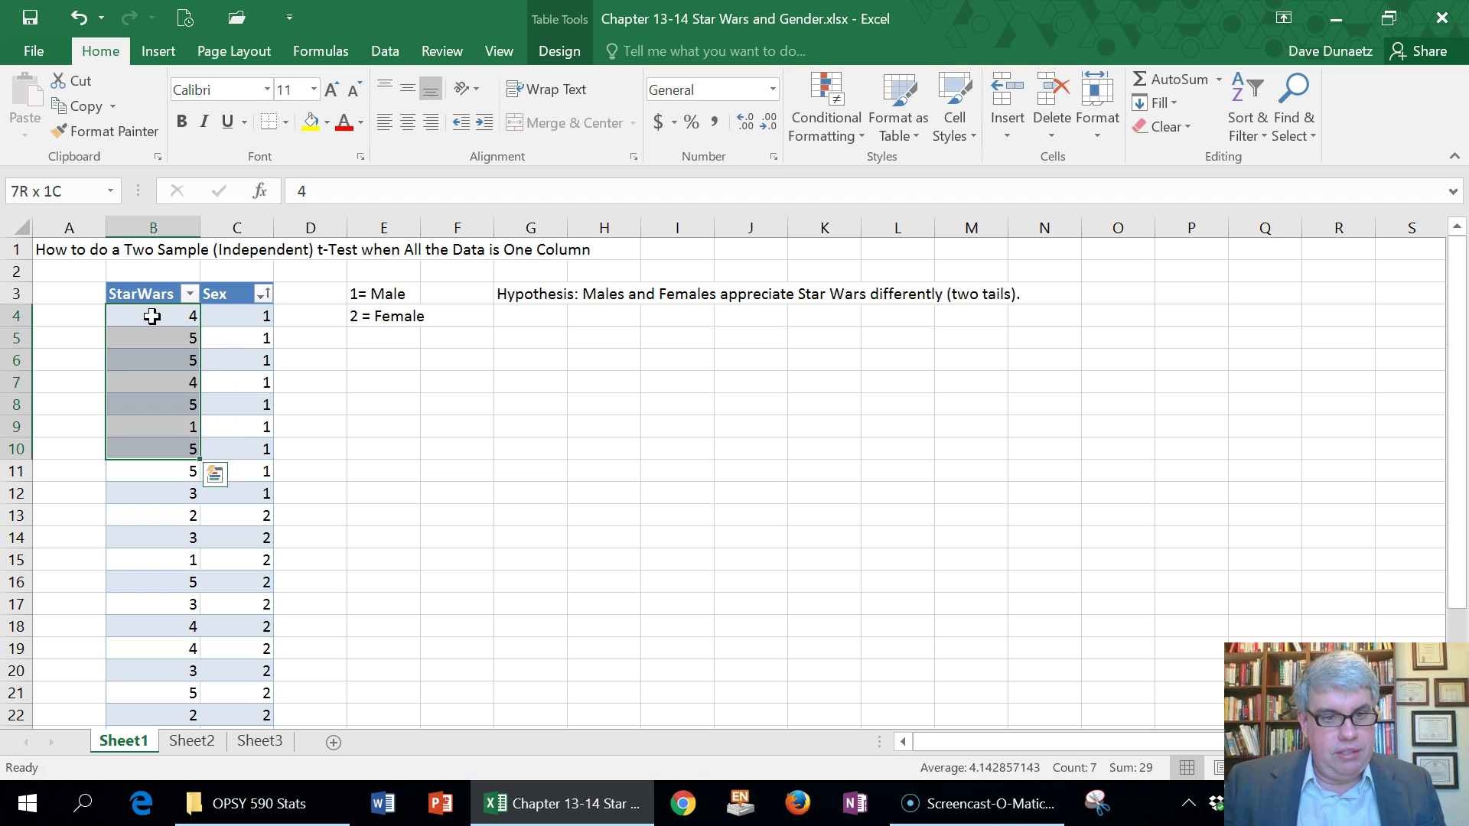
pyautogui.hotkey('shift', 'Down')
pyautogui.hotkey('shift', 'Down')
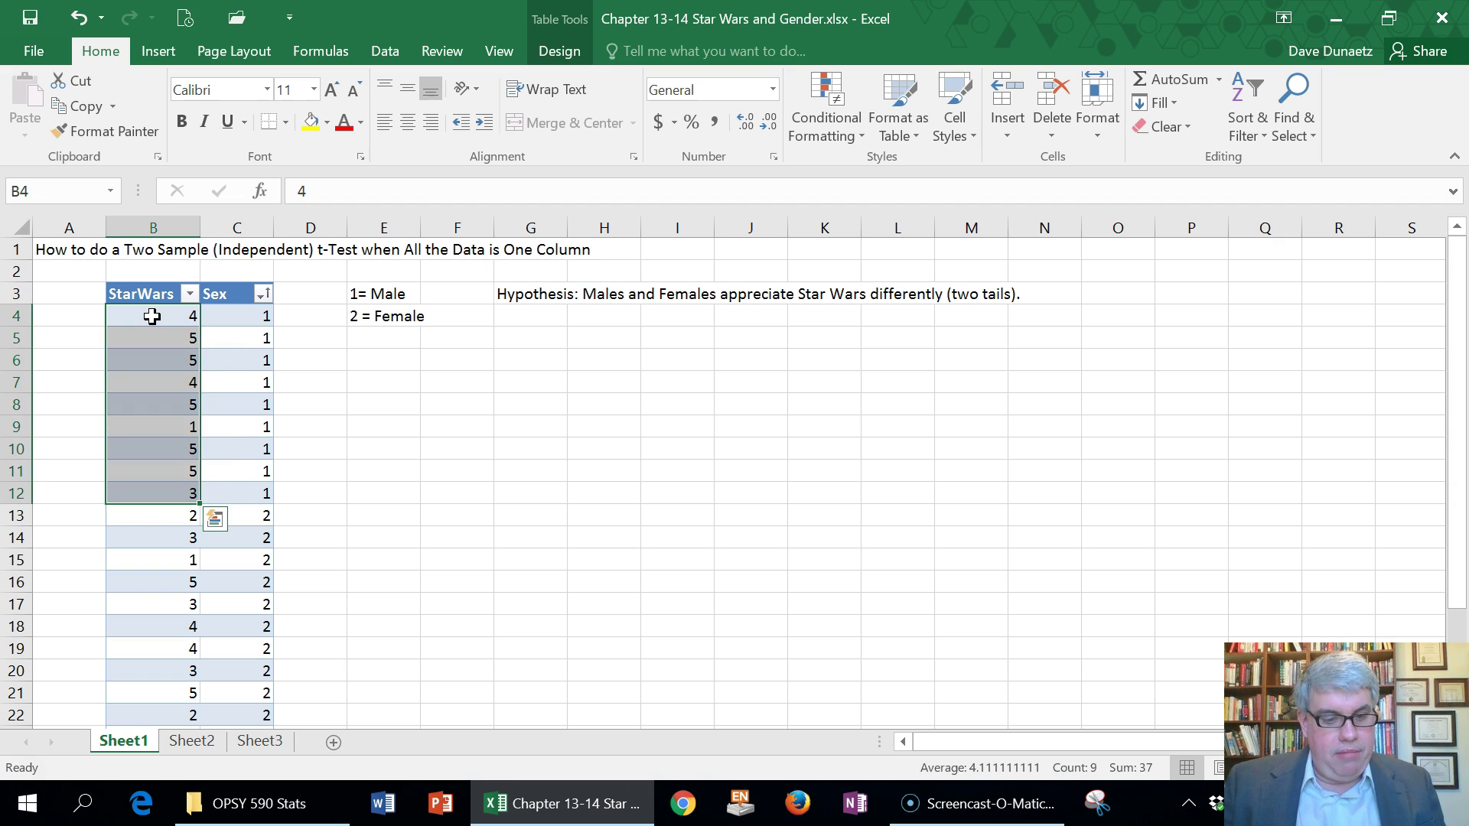
pyautogui.hotkey('ctrl', 'c')
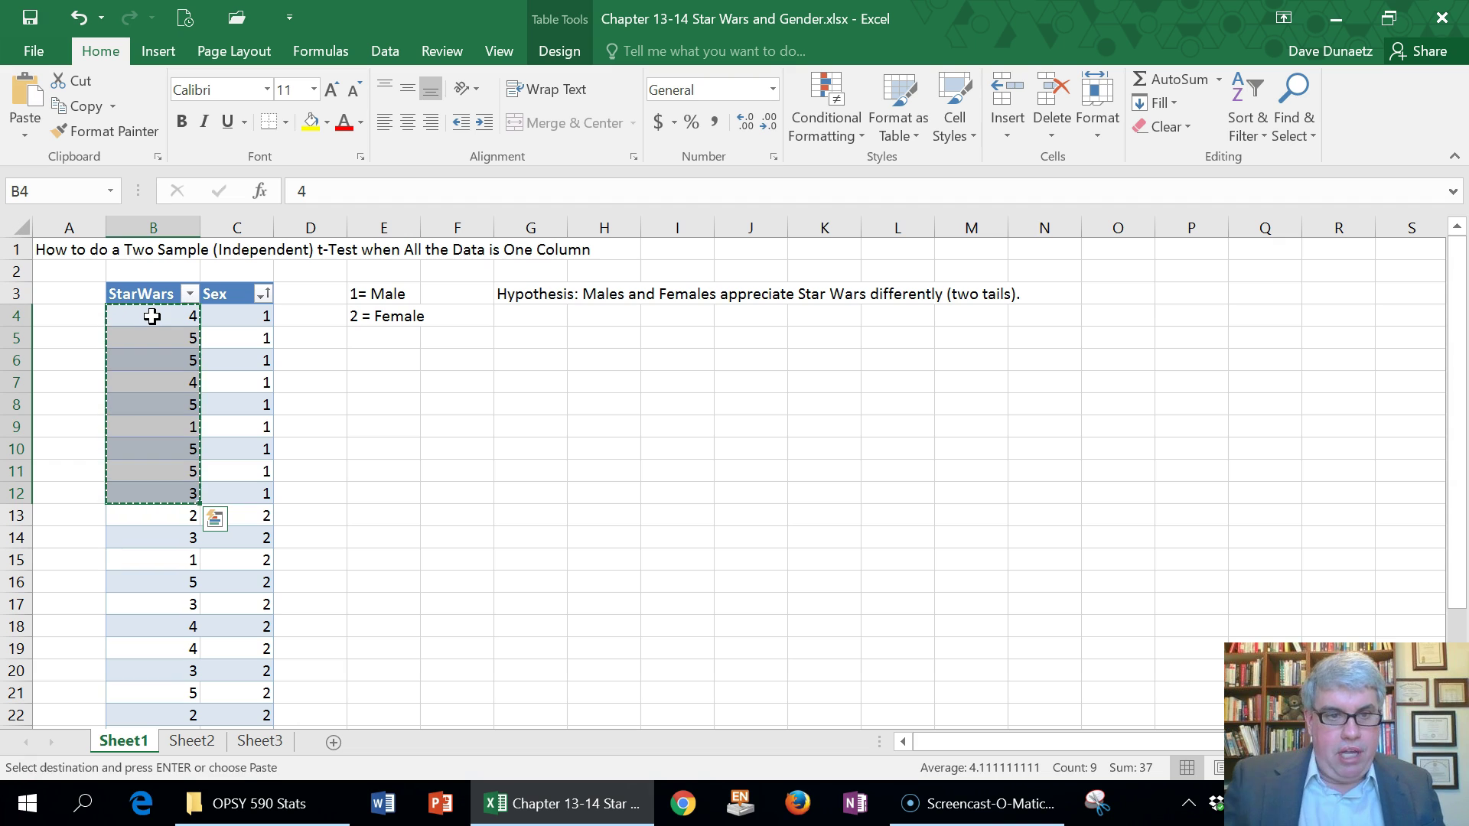
pyautogui.click(508, 387)
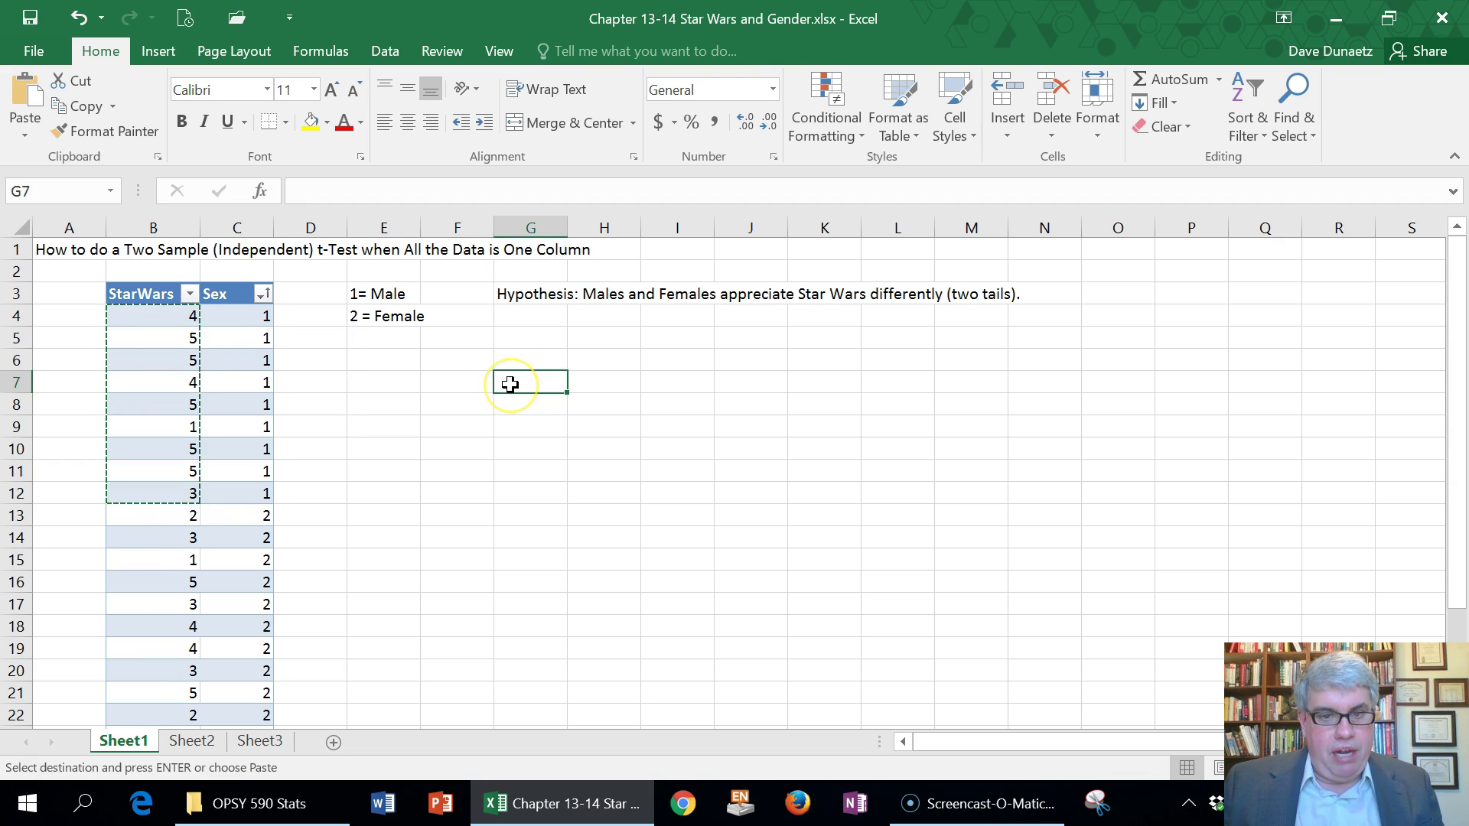
pyautogui.hotkey('ctrl', 'v')
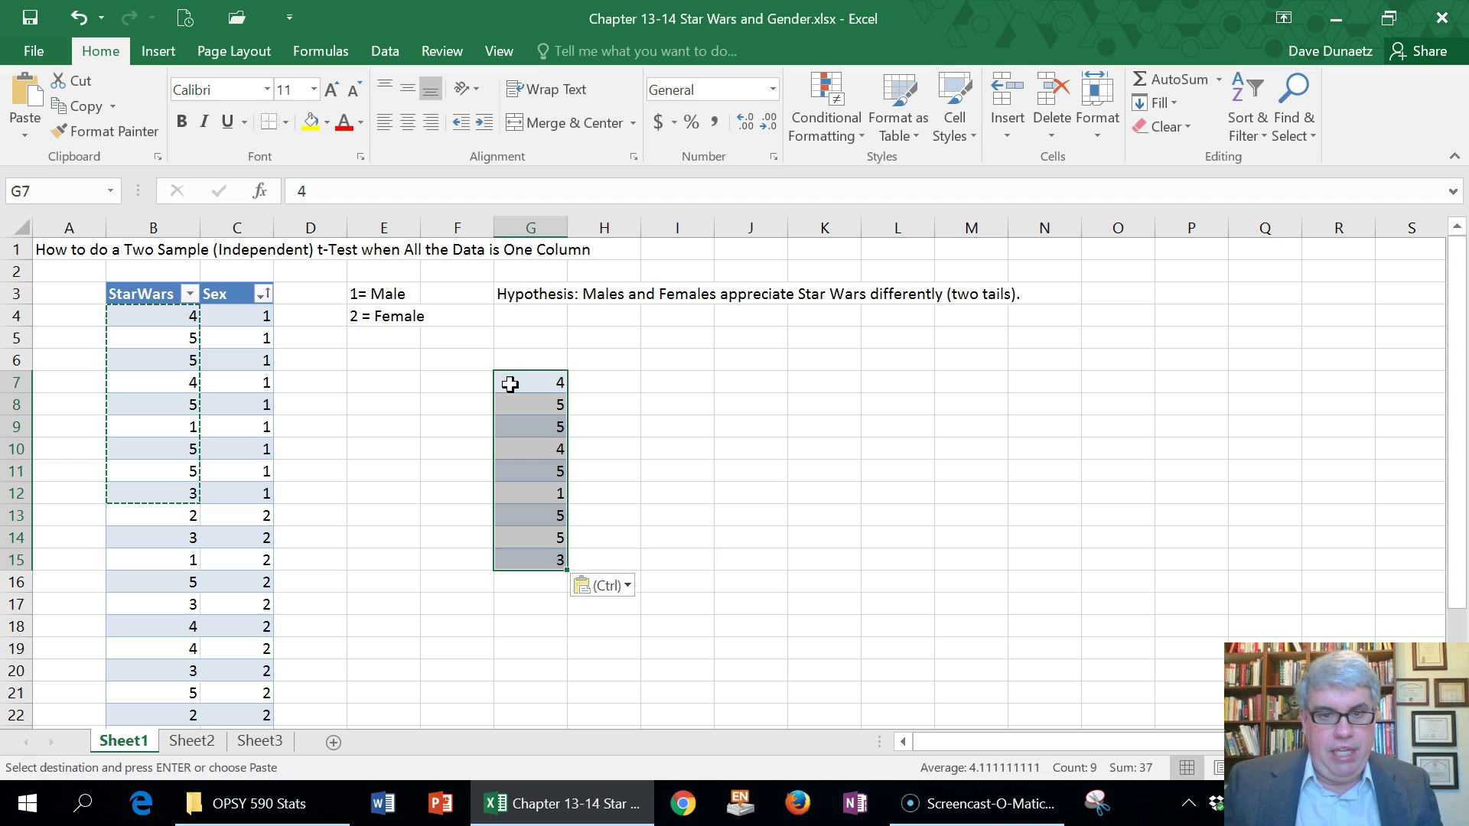
# Step: Add the headings Males in G6 and Females in H6
pyautogui.click(543, 364)
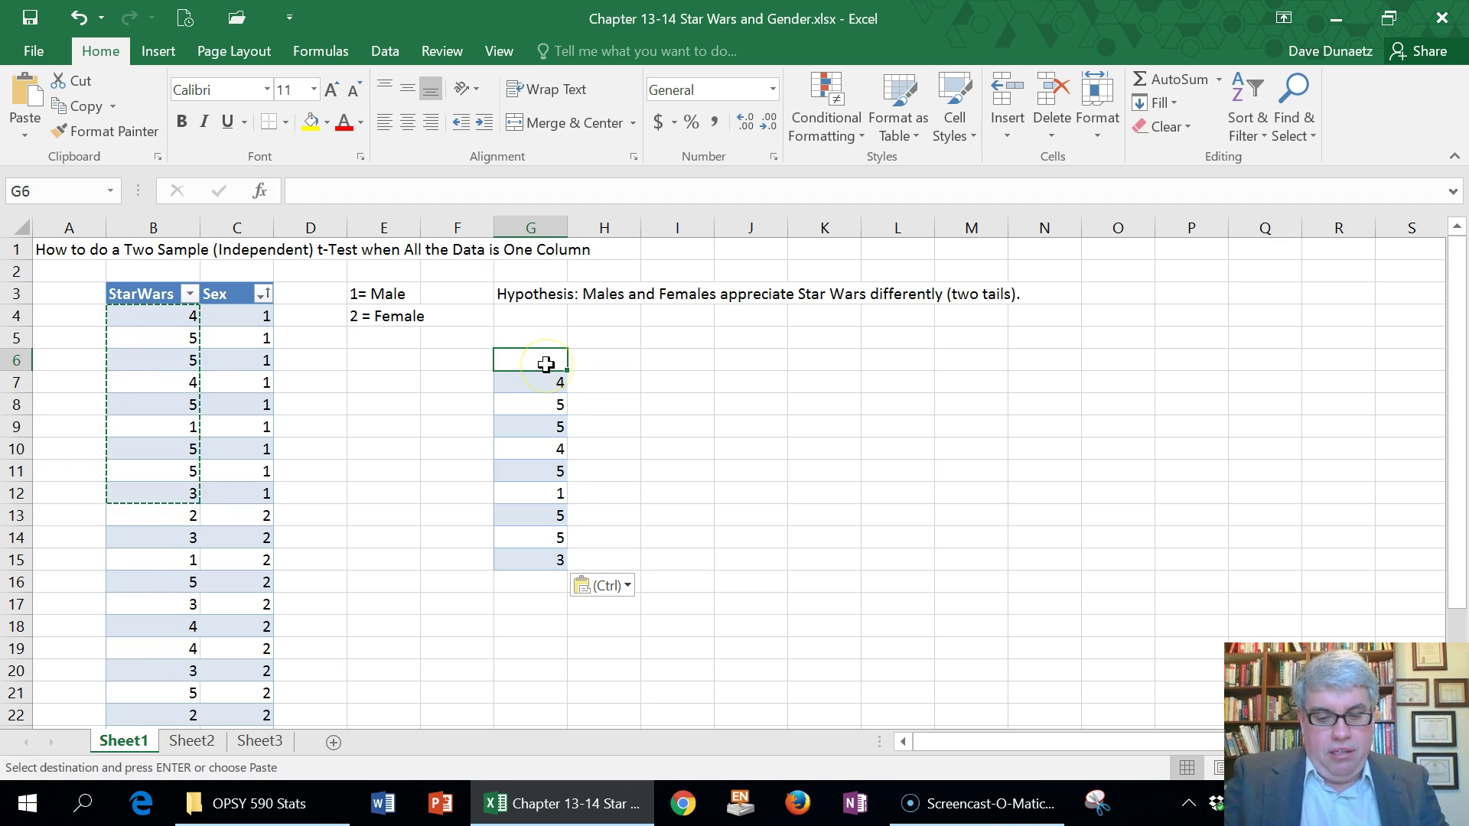
pyautogui.write('Males')
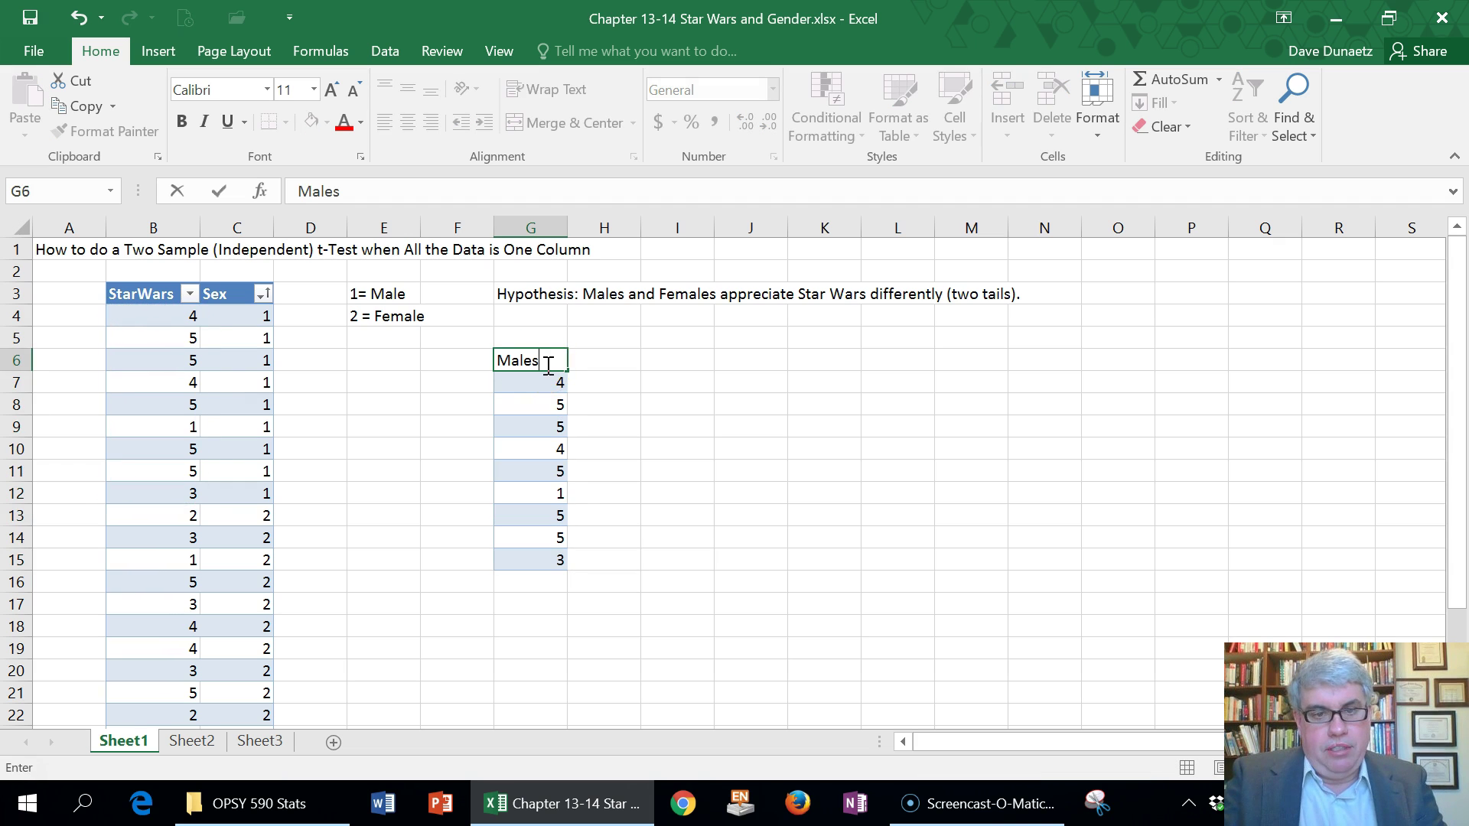
pyautogui.press('Tab')
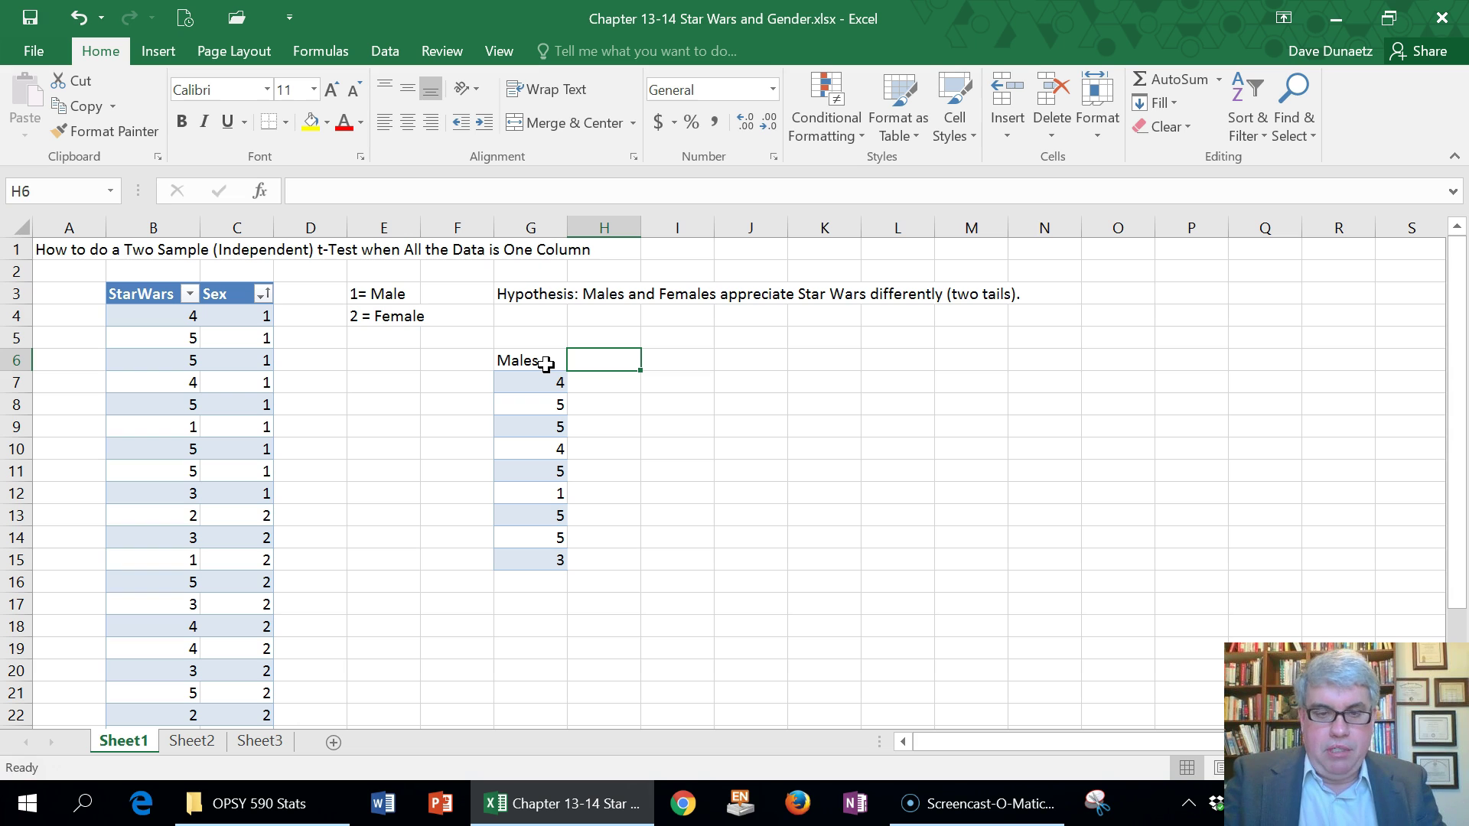
pyautogui.write('F')
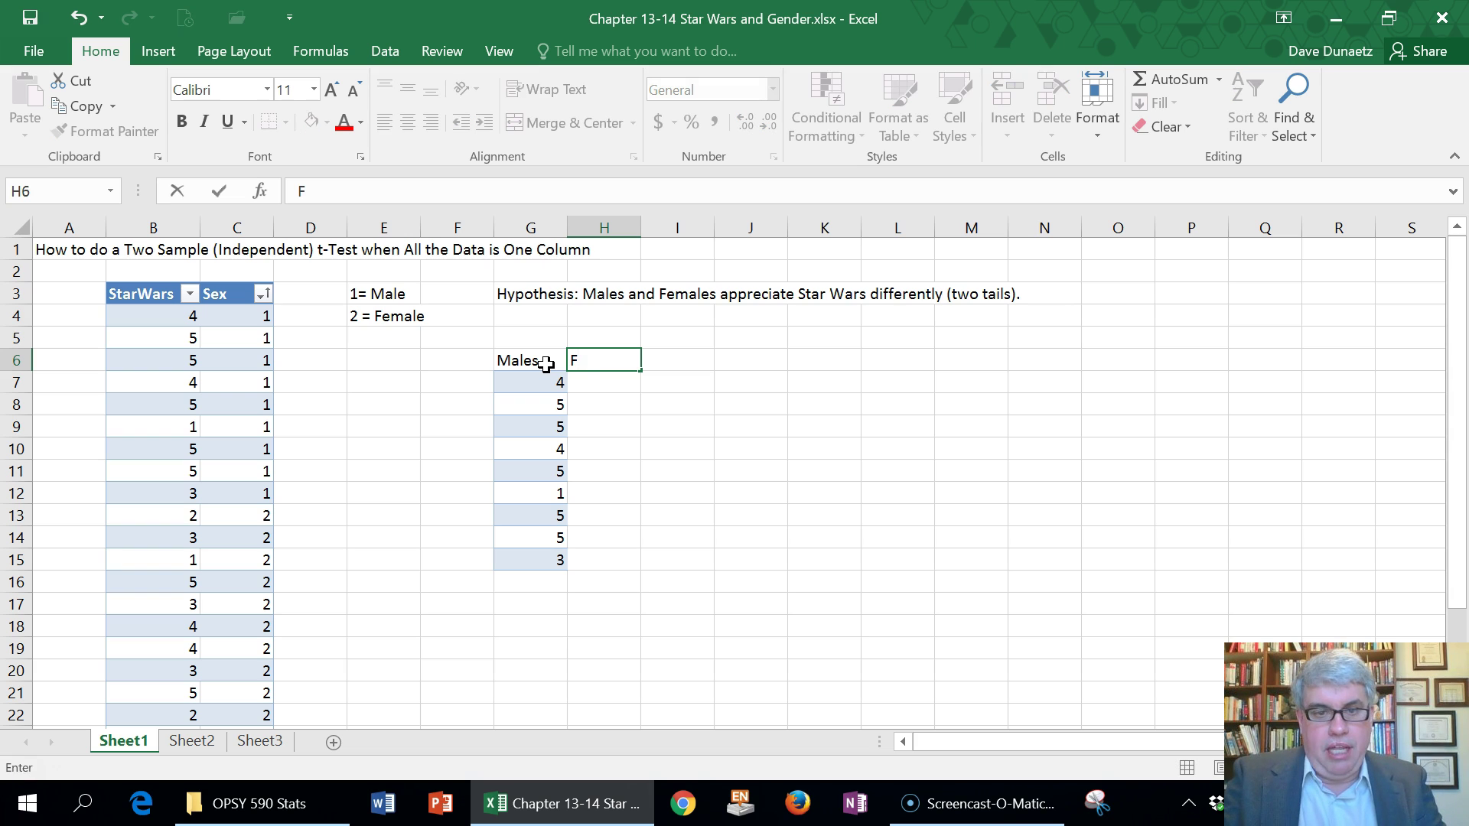
pyautogui.write('emales')
pyautogui.press('Return')
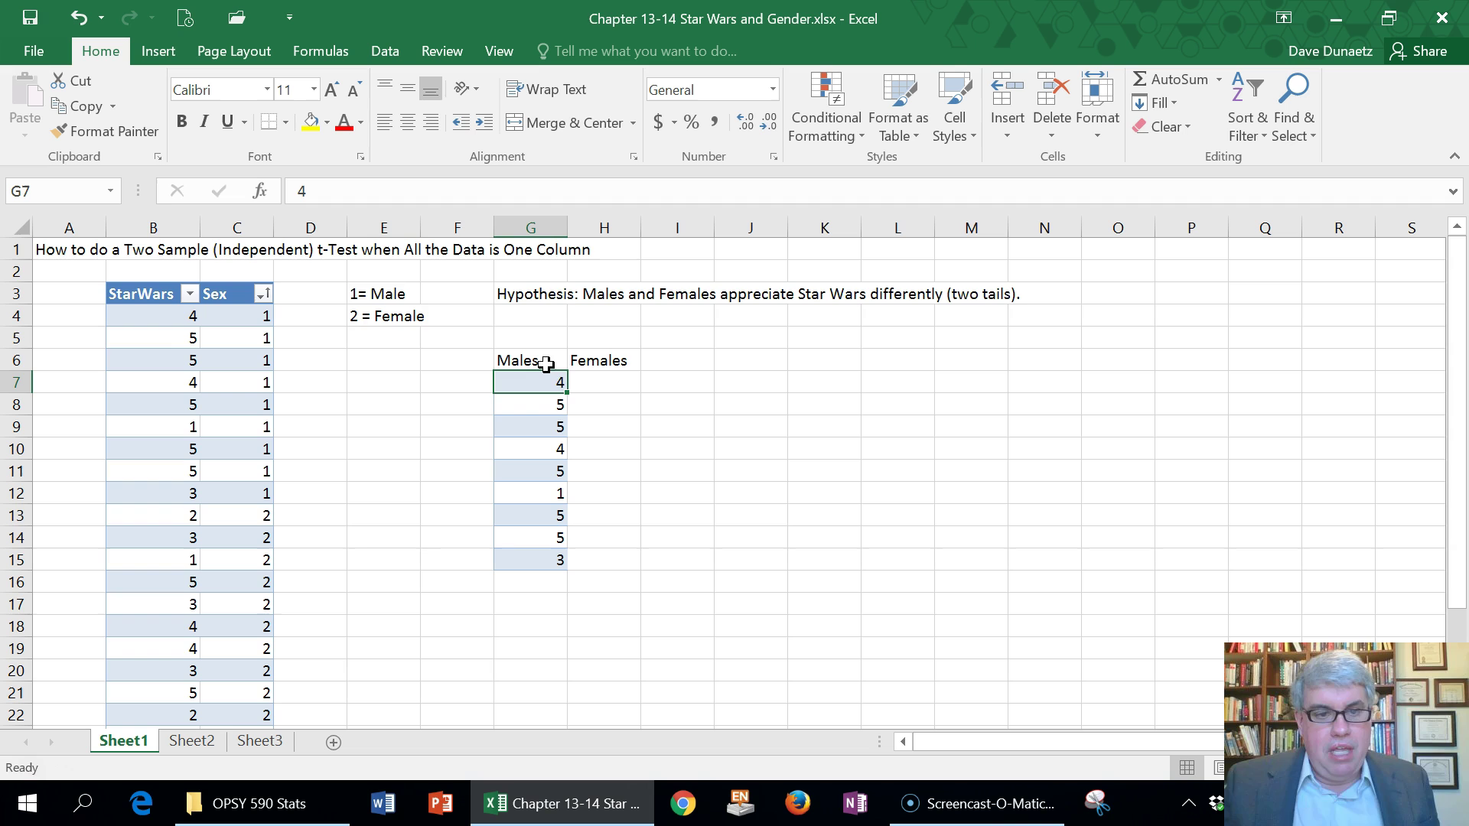
pyautogui.scroll(-2, 344, 426)
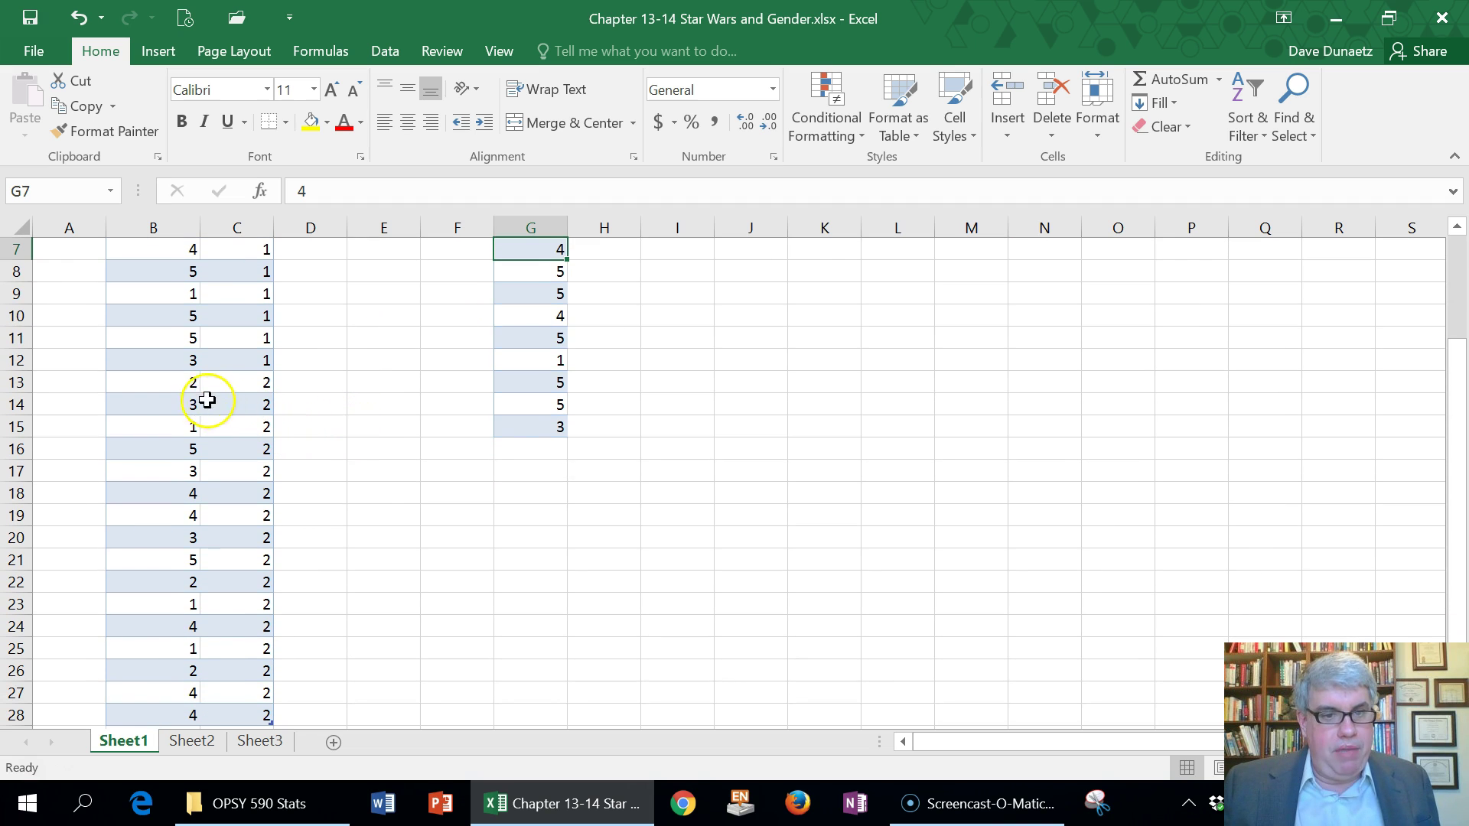
pyautogui.scroll(2, 267, 410)
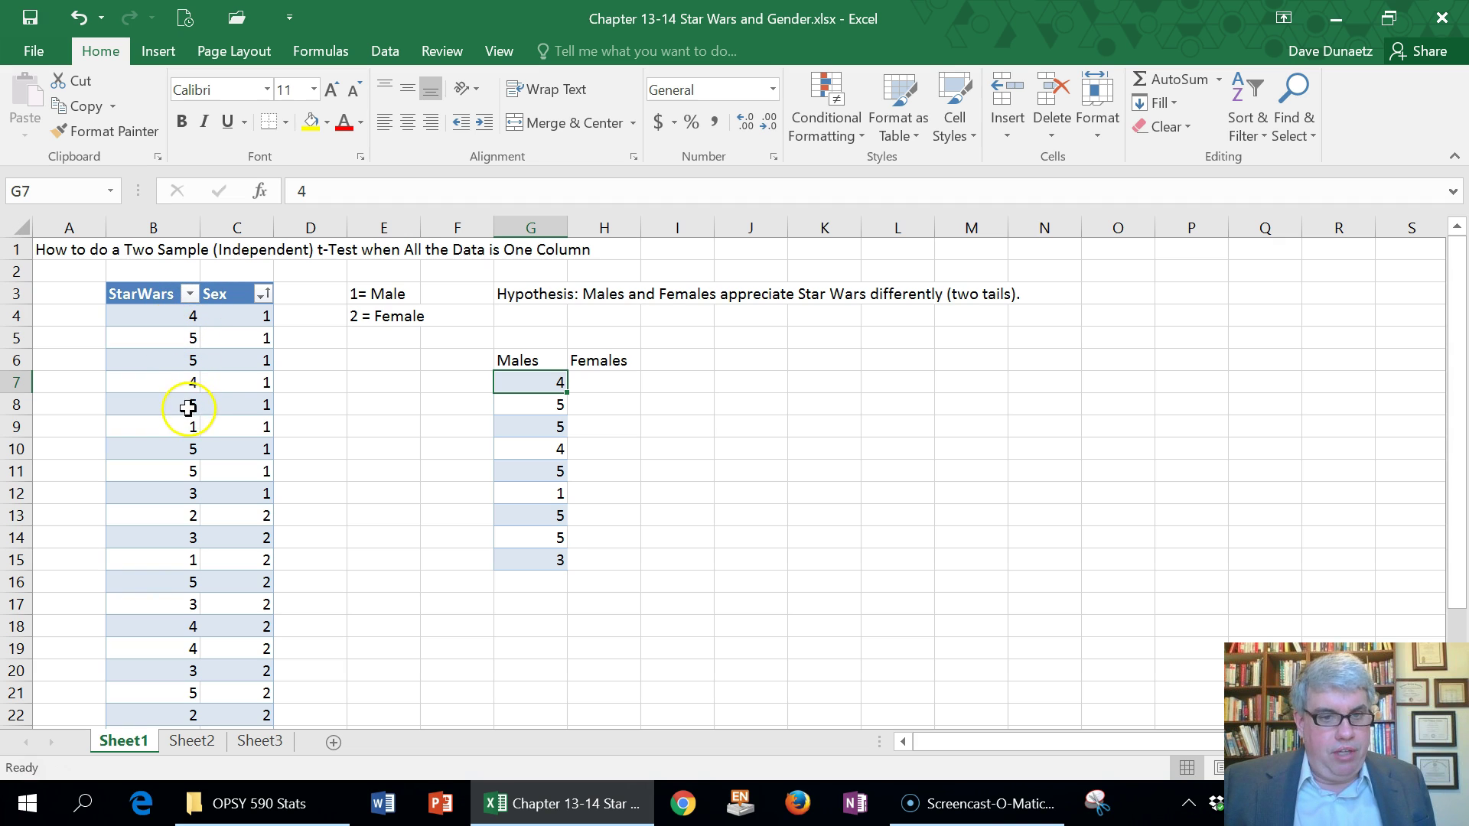
# Step: Copy the sixteen female ratings from B13:B28 and paste them under Females starting at H7
pyautogui.scroll(-2, 188, 425)
pyautogui.scroll(1, 161, 382)
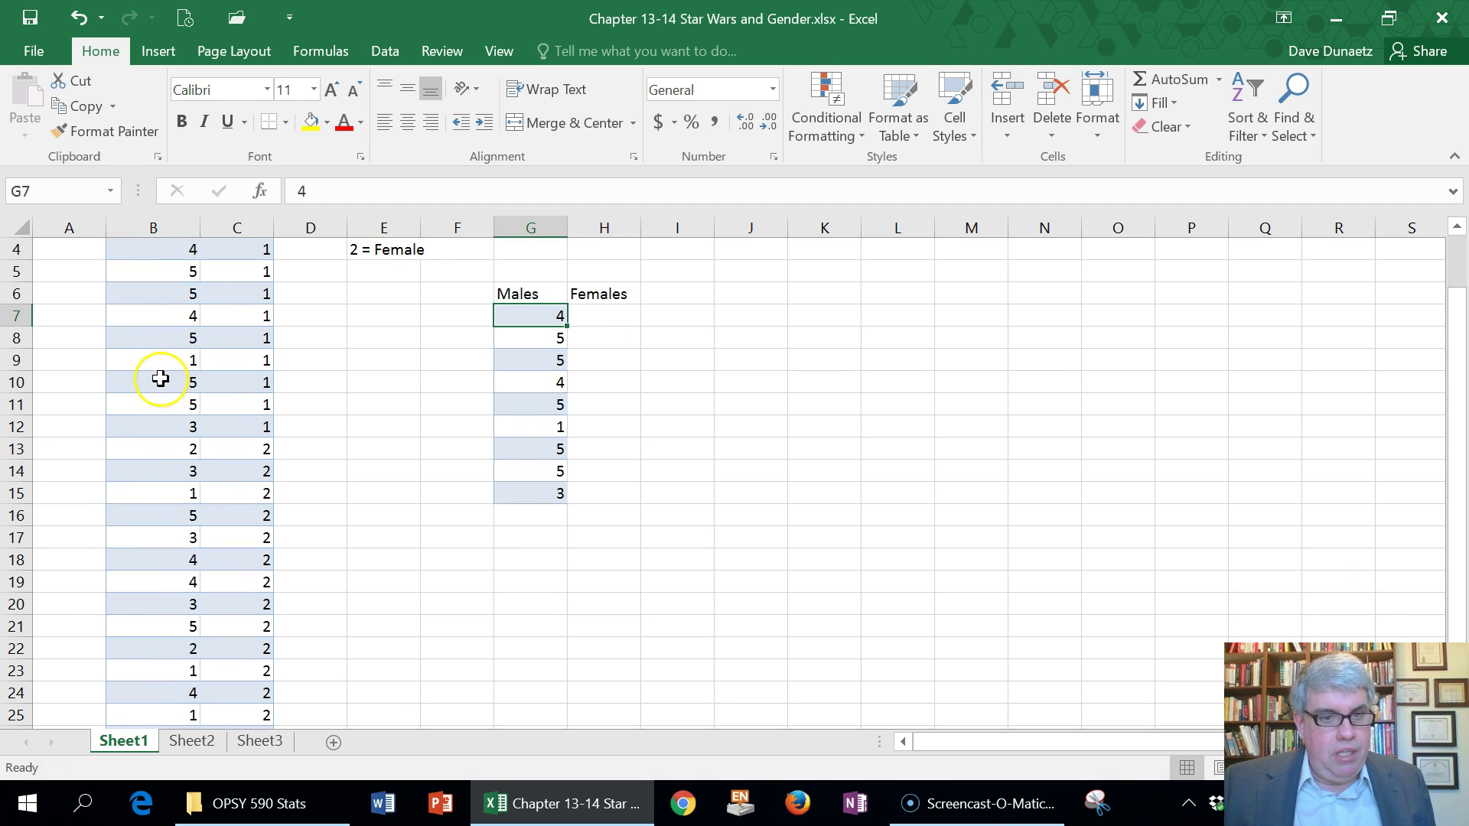
pyautogui.click(173, 450)
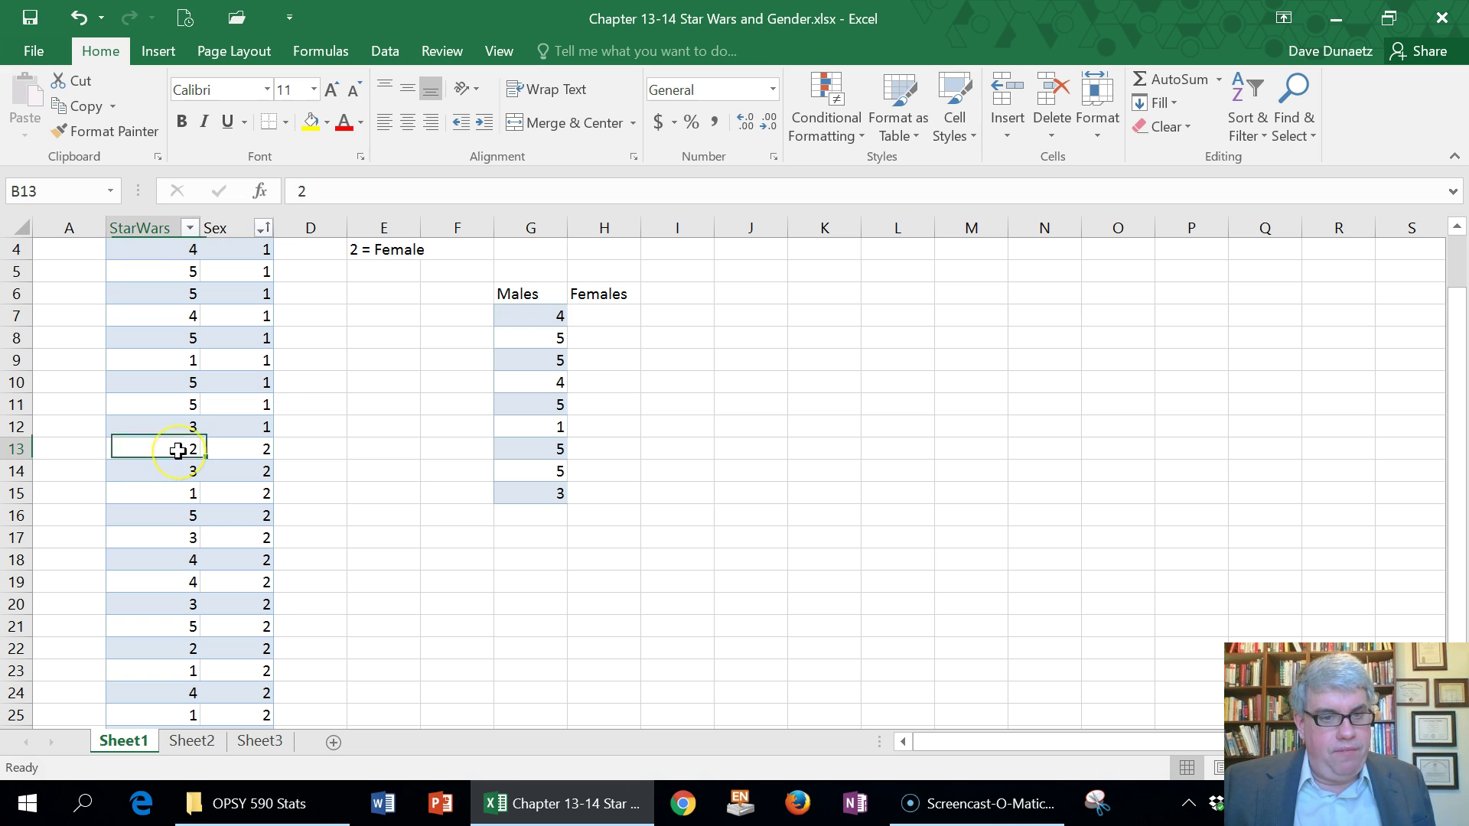
pyautogui.hotkey('shift', 'Down')
pyautogui.hotkey('shift', 'Down')
pyautogui.hotkey('shift', 'Down')
pyautogui.hotkey('shift', 'Down')
pyautogui.hotkey('shift', 'Down')
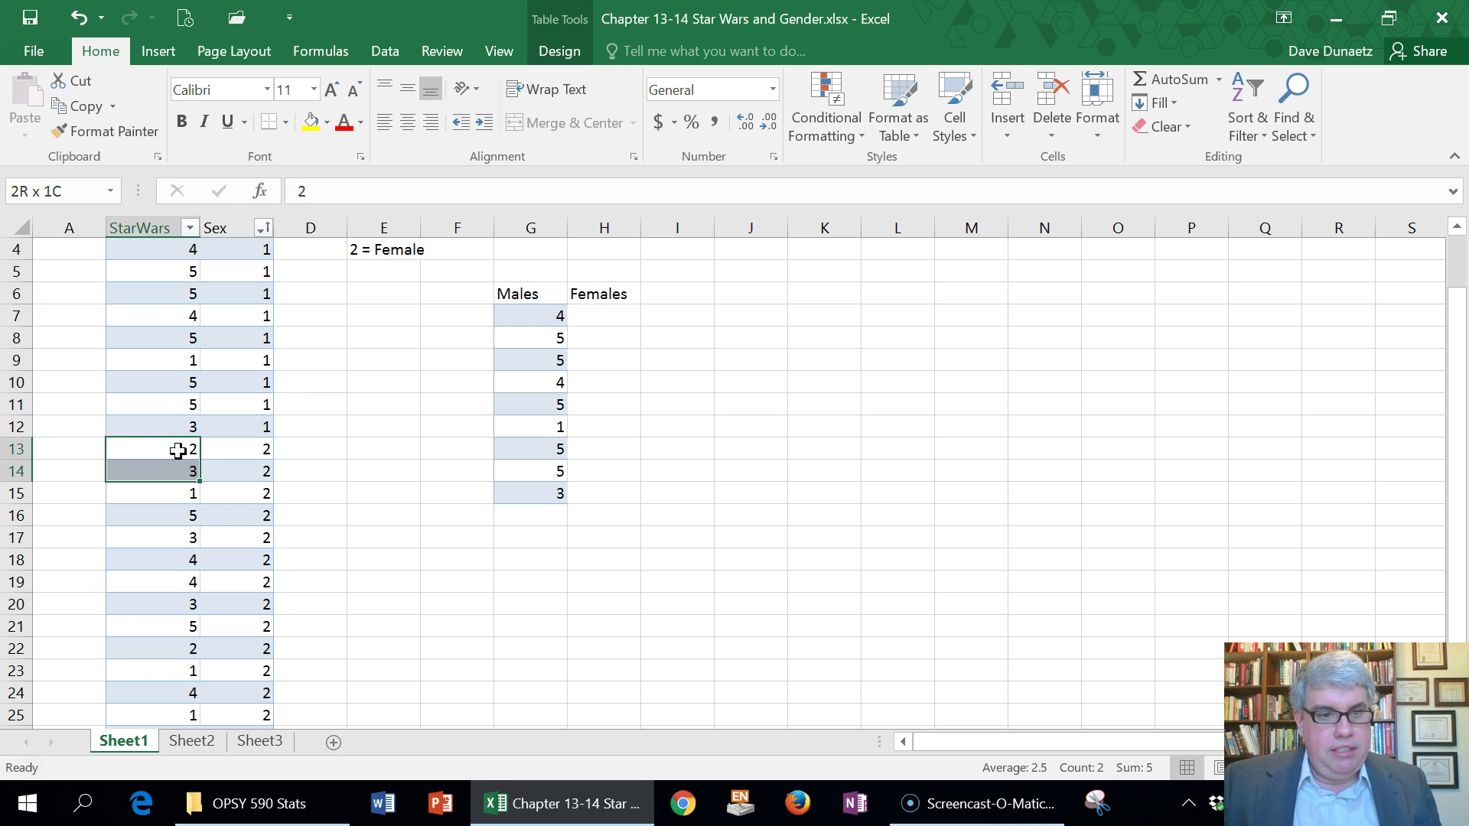
pyautogui.hotkey('shift', 'Down')
pyautogui.hotkey('shift', 'Down')
pyautogui.hotkey('shift', 'Down')
pyautogui.hotkey('shift', 'Down')
pyautogui.hotkey('shift', 'Down')
pyautogui.hotkey('shift', 'Down')
pyautogui.hotkey('shift', 'Down')
pyautogui.hotkey('shift', 'Down')
pyautogui.hotkey('shift', 'Down')
pyautogui.hotkey('shift', 'Down')
pyautogui.hotkey('shift', 'Down')
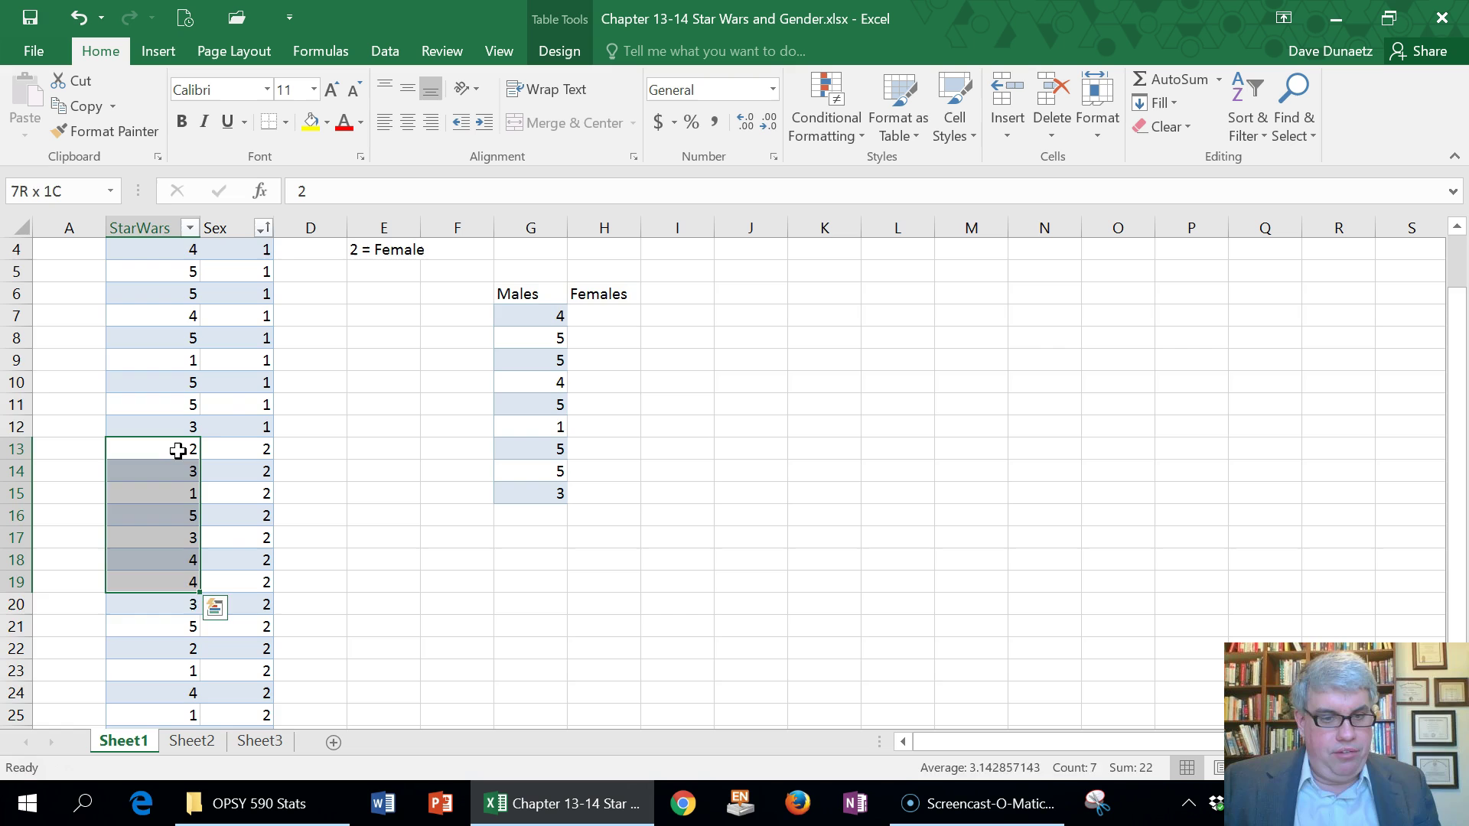
pyautogui.hotkey('shift', 'Up')
pyautogui.hotkey('shift', 'Up')
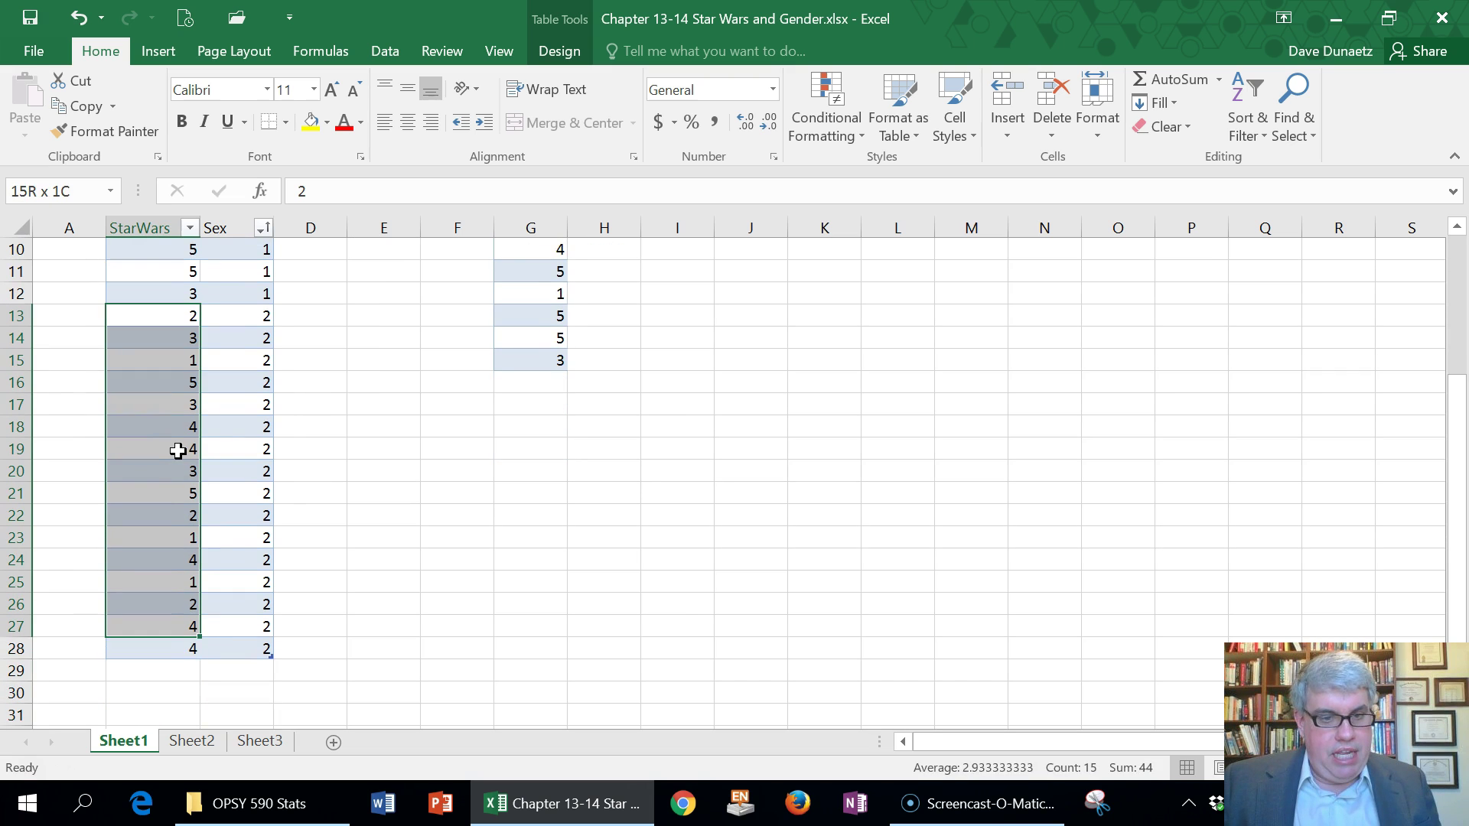
pyautogui.hotkey('shift', 'Down')
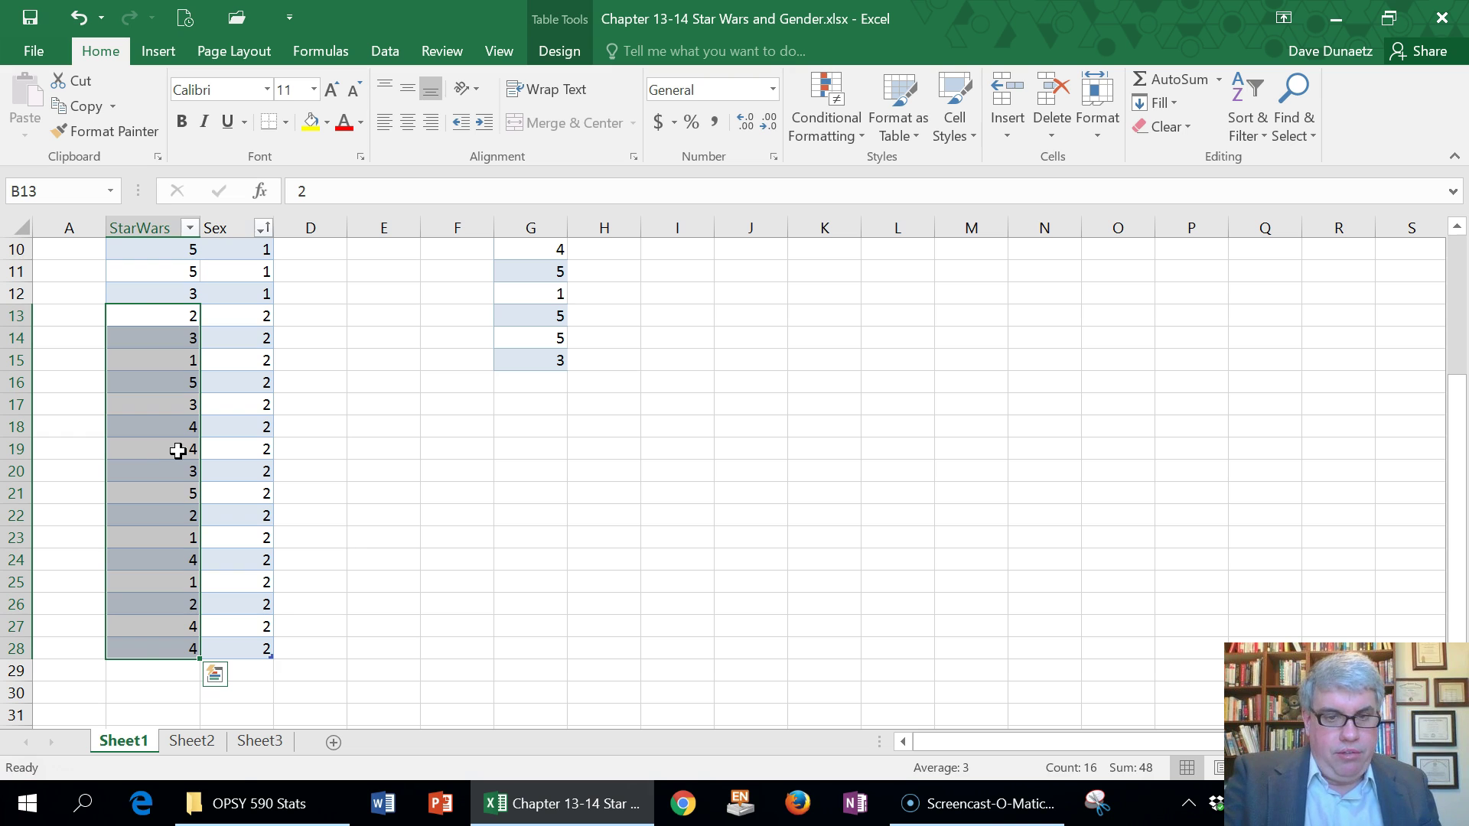
pyautogui.hotkey('ctrl', 'c')
pyautogui.scroll(3, 181, 452)
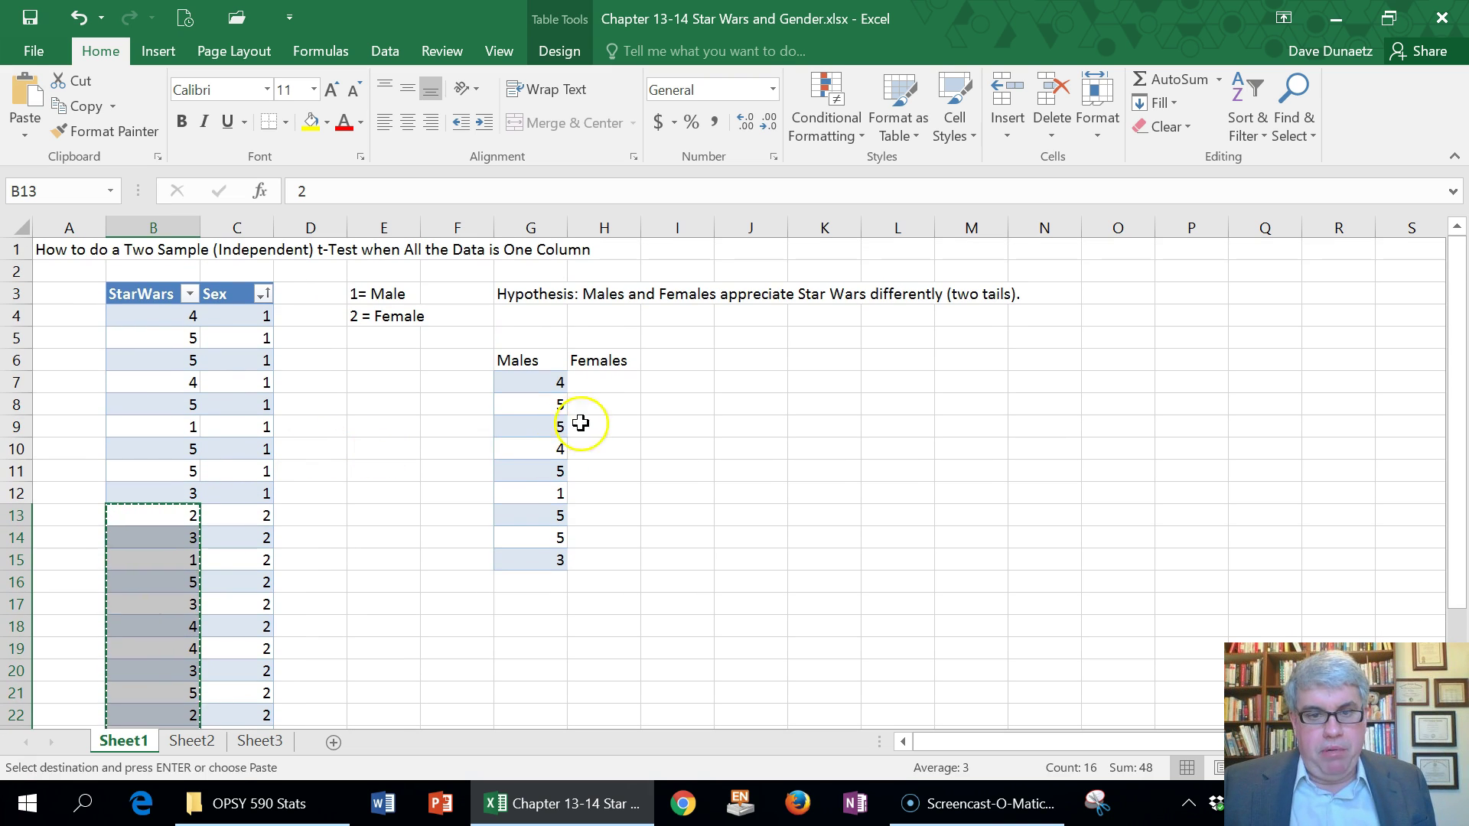
pyautogui.click(598, 384)
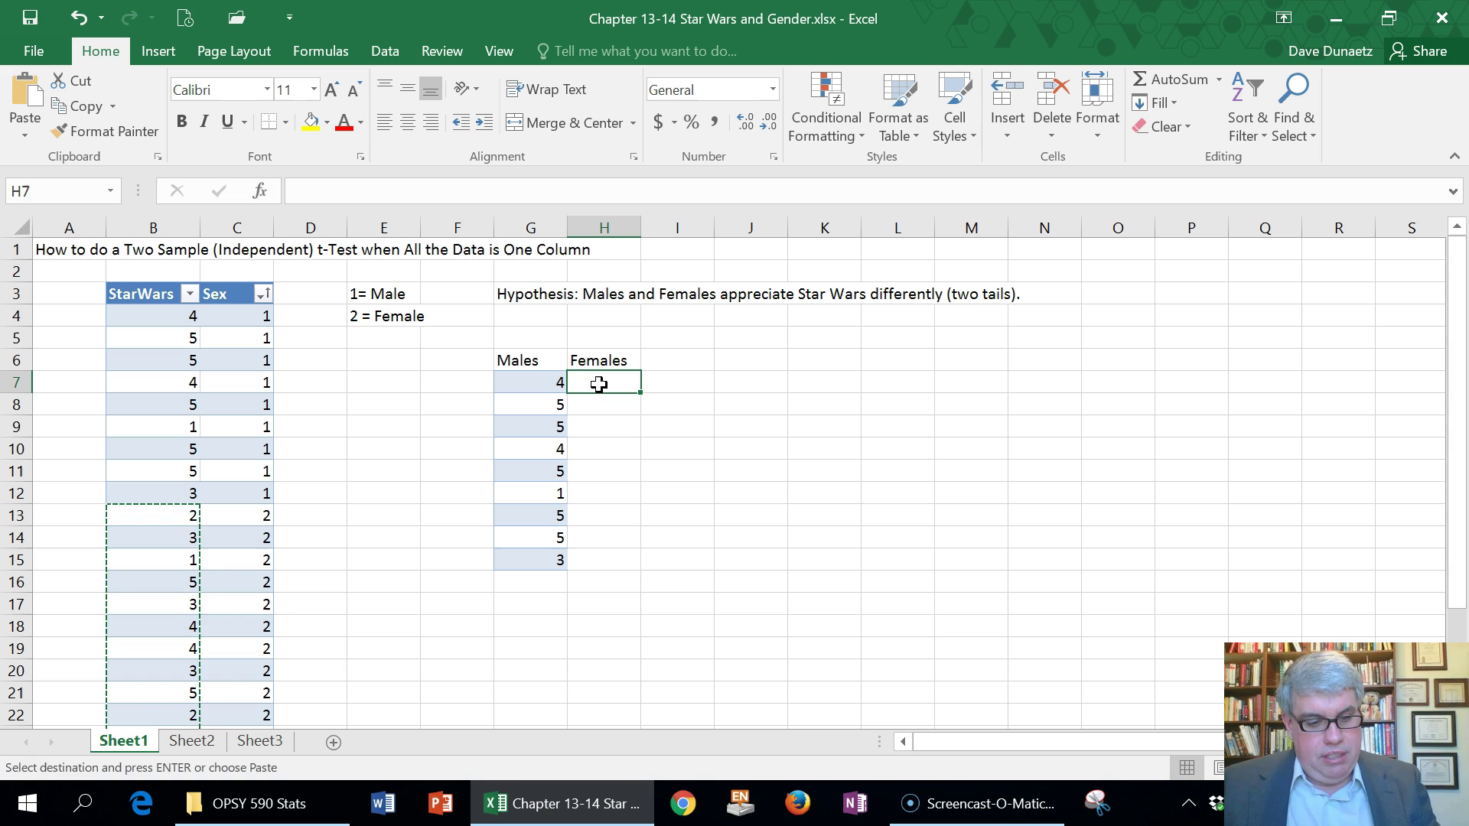
pyautogui.hotkey('ctrl', 'v')
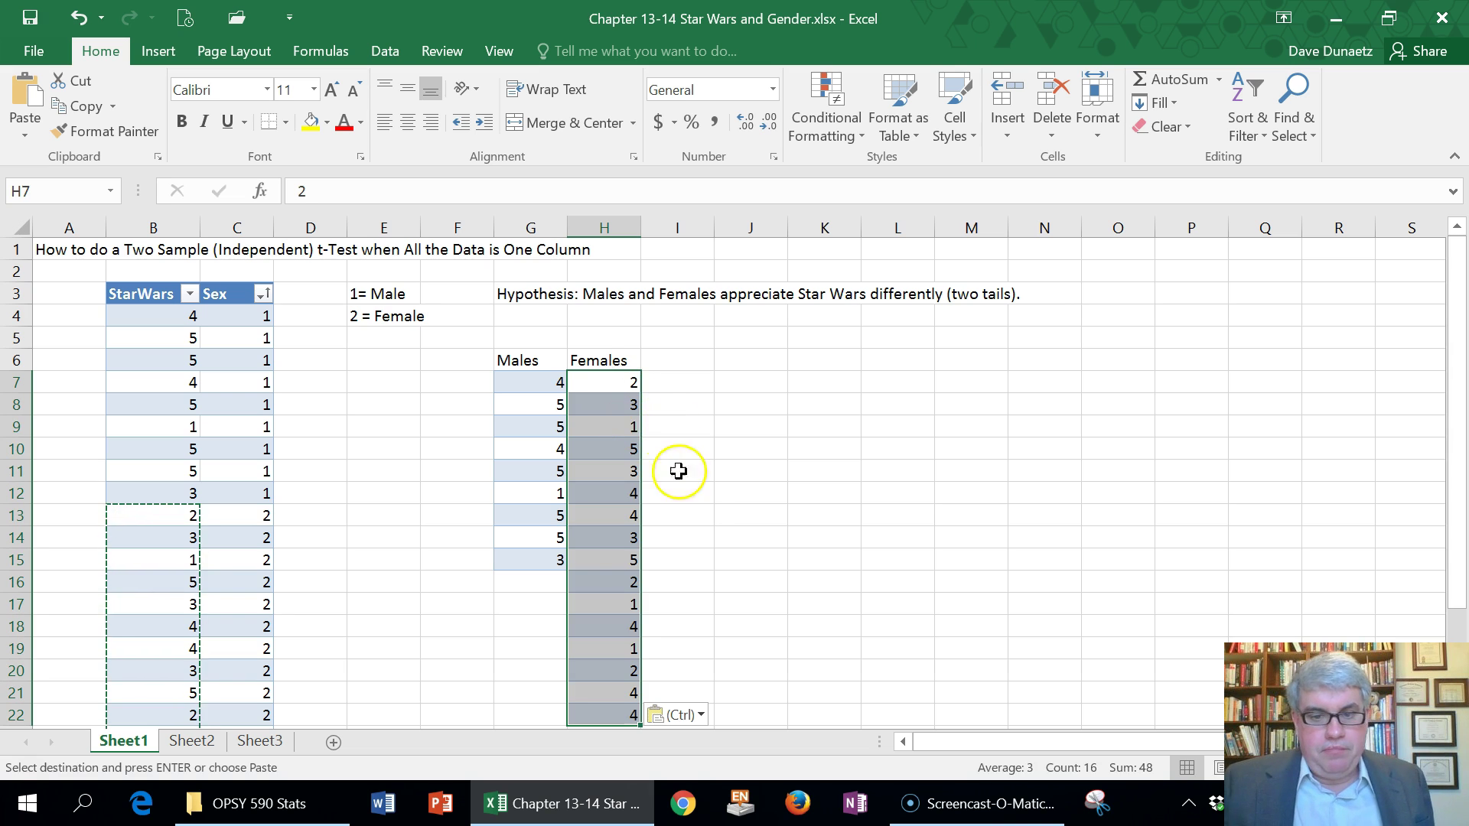
pyautogui.click(693, 507)
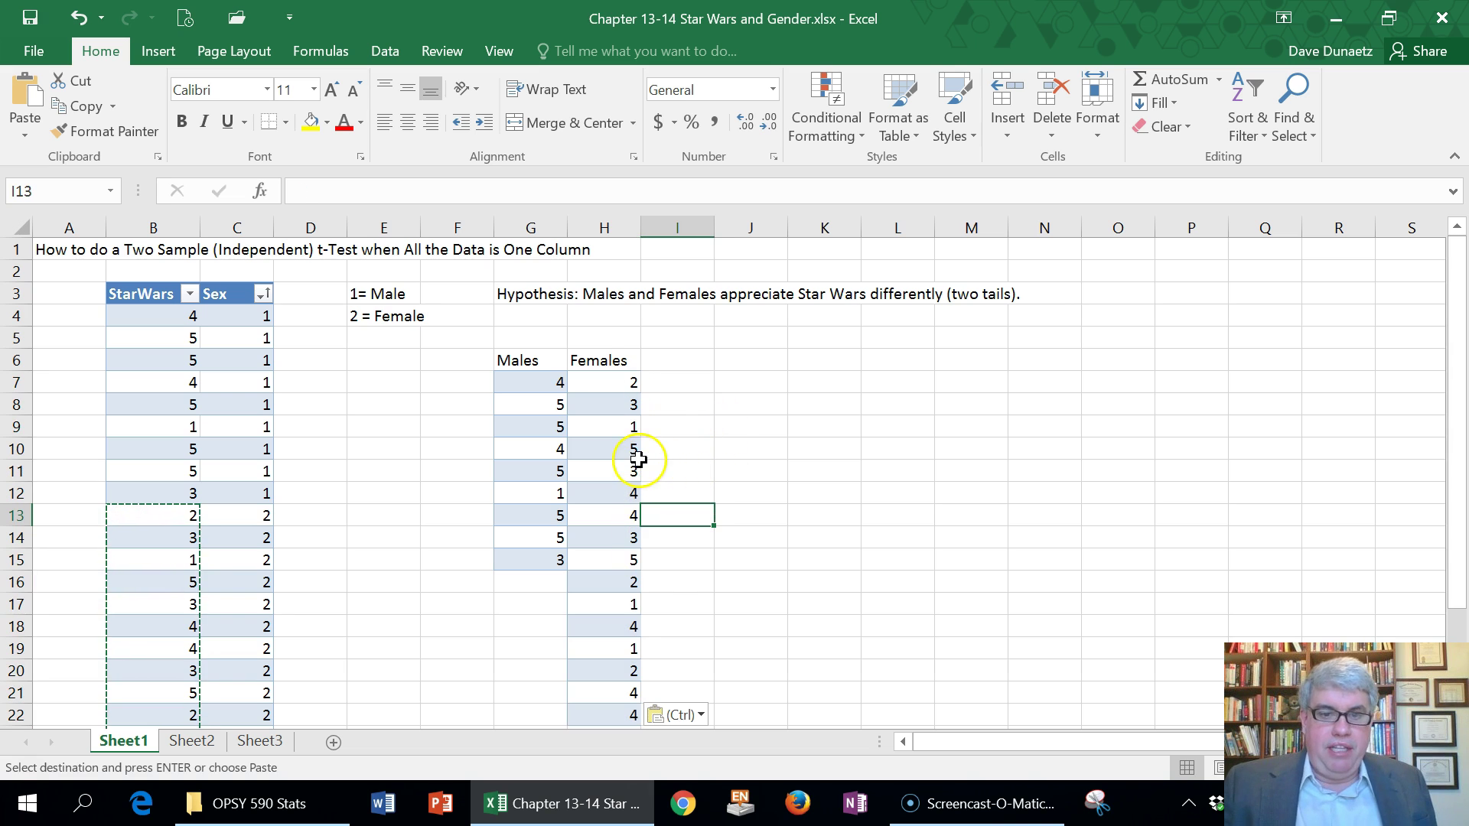
# Step: Convert the range G6:H22 into an Excel table with headers using Insert > Table
pyautogui.click(525, 363)
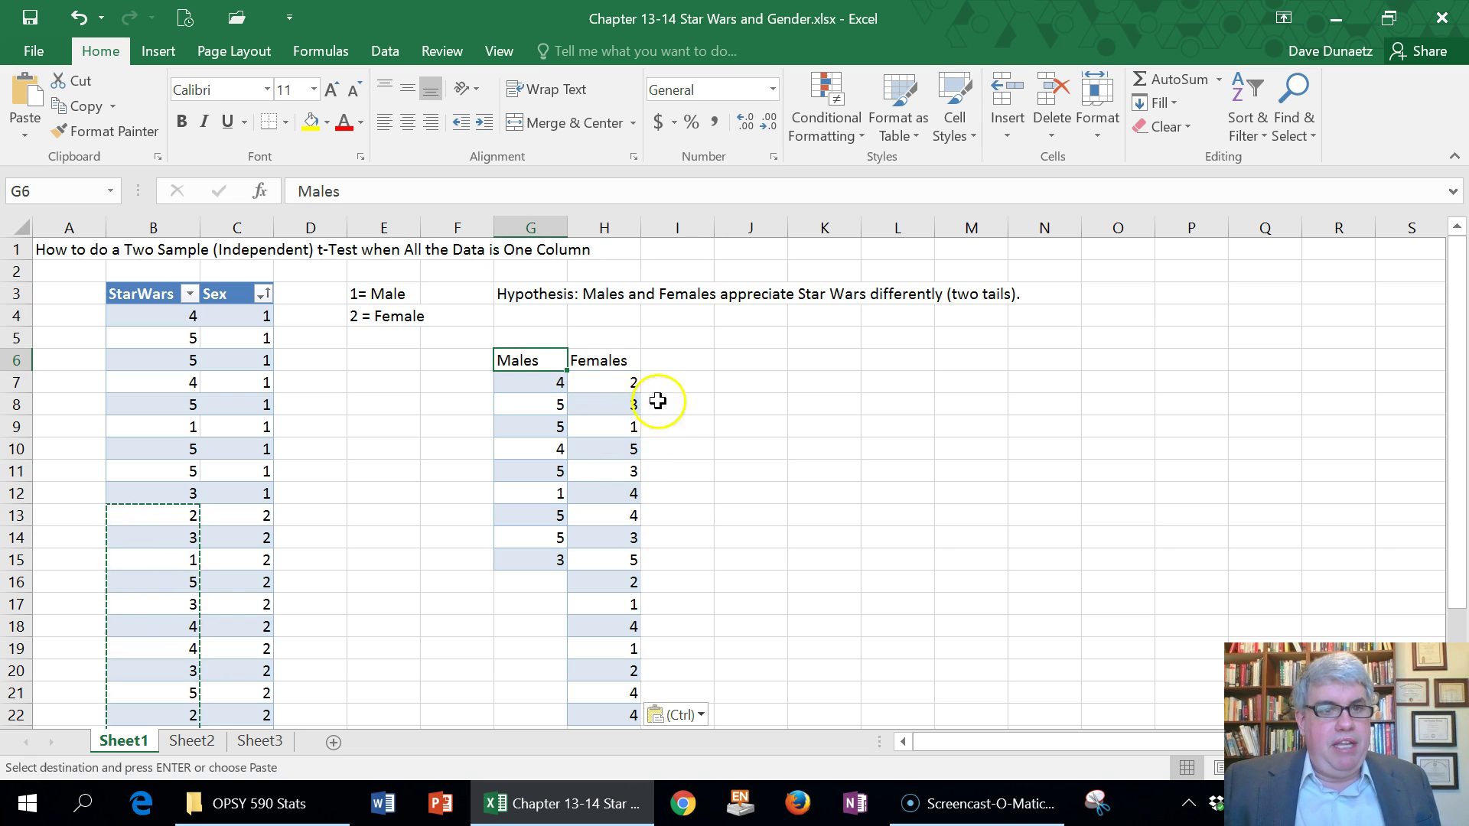
pyautogui.click(153, 51)
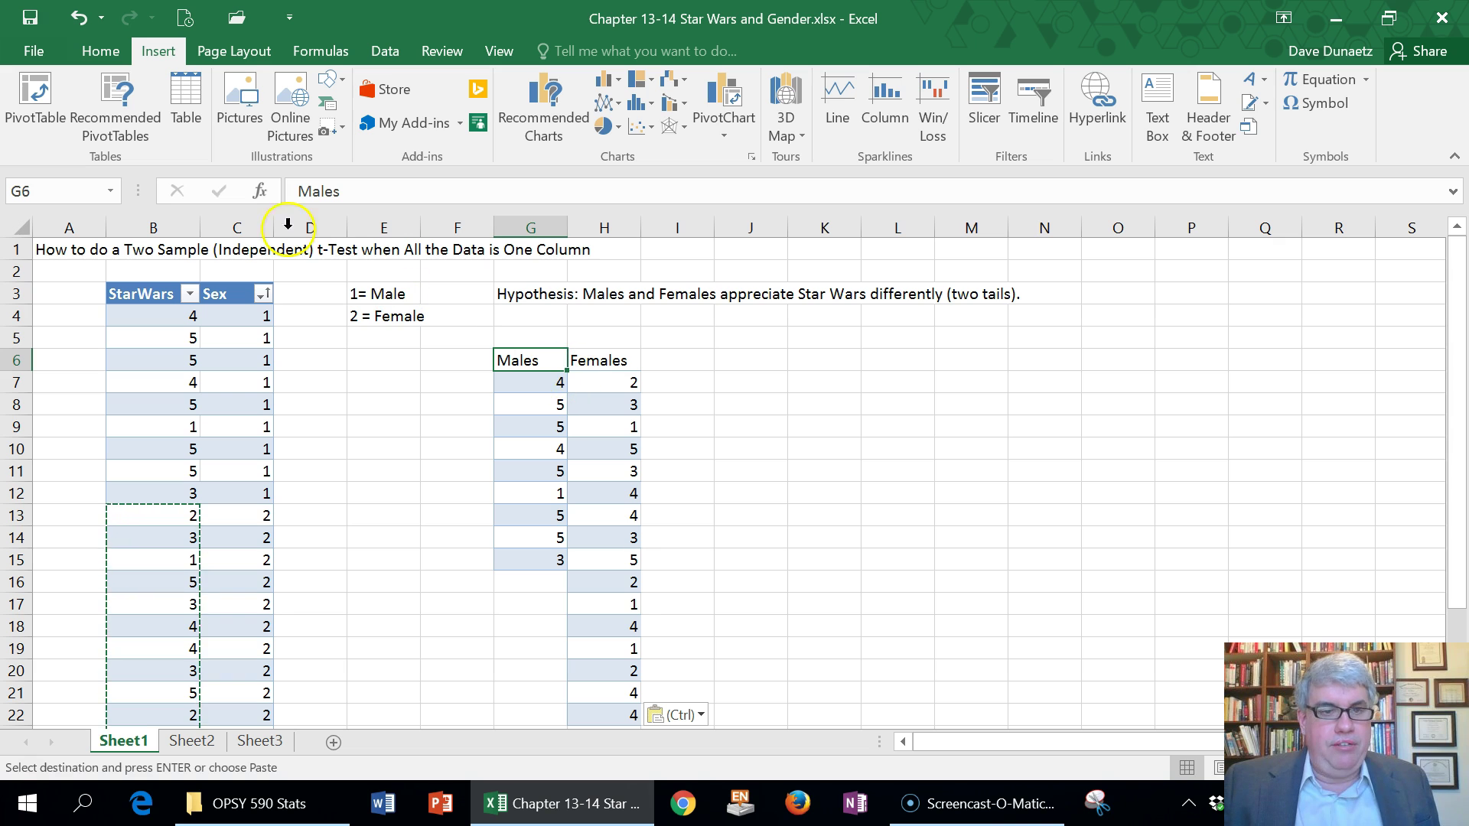
pyautogui.click(186, 102)
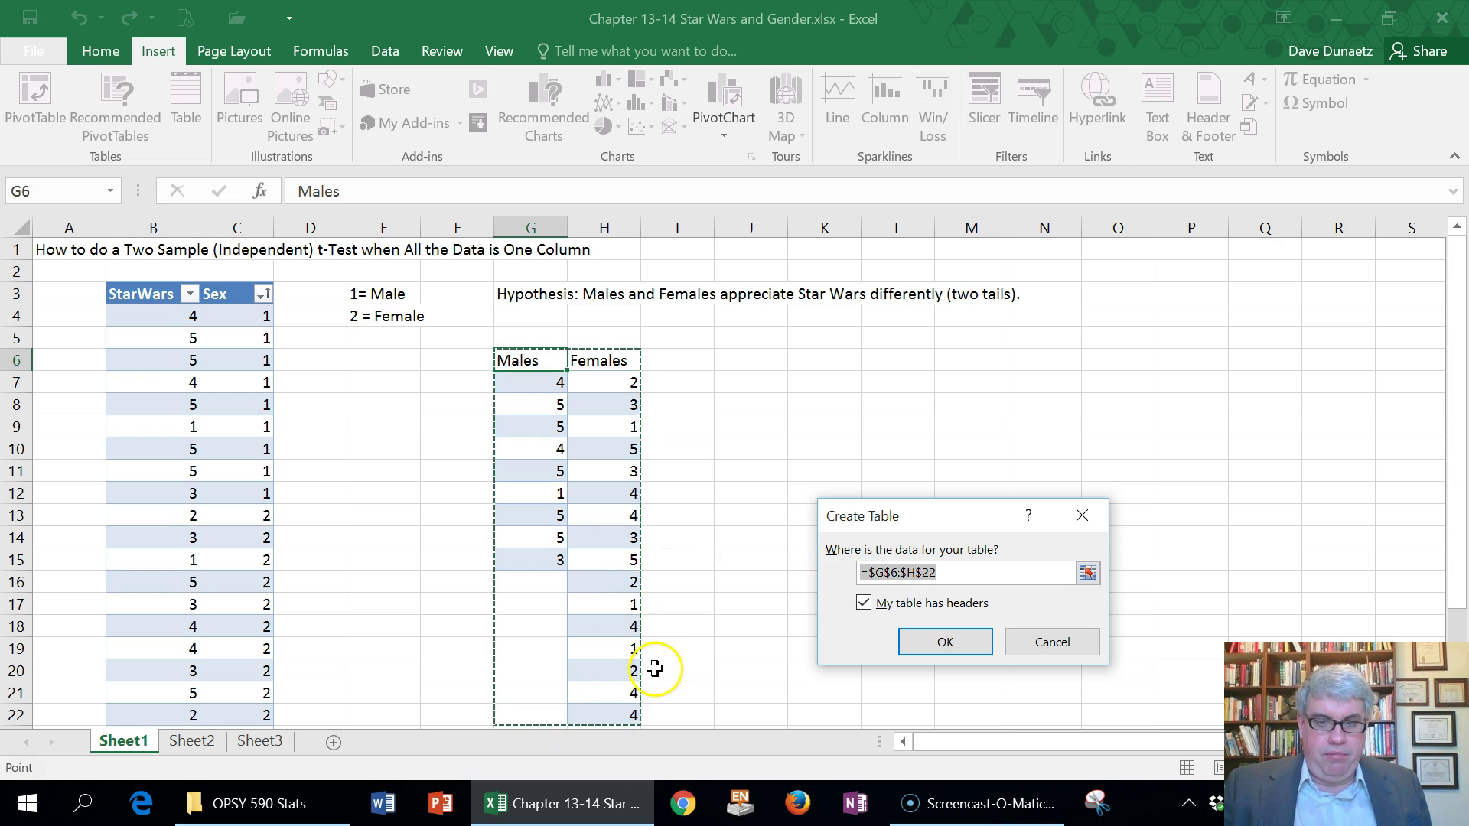
pyautogui.scroll(-1, 655, 669)
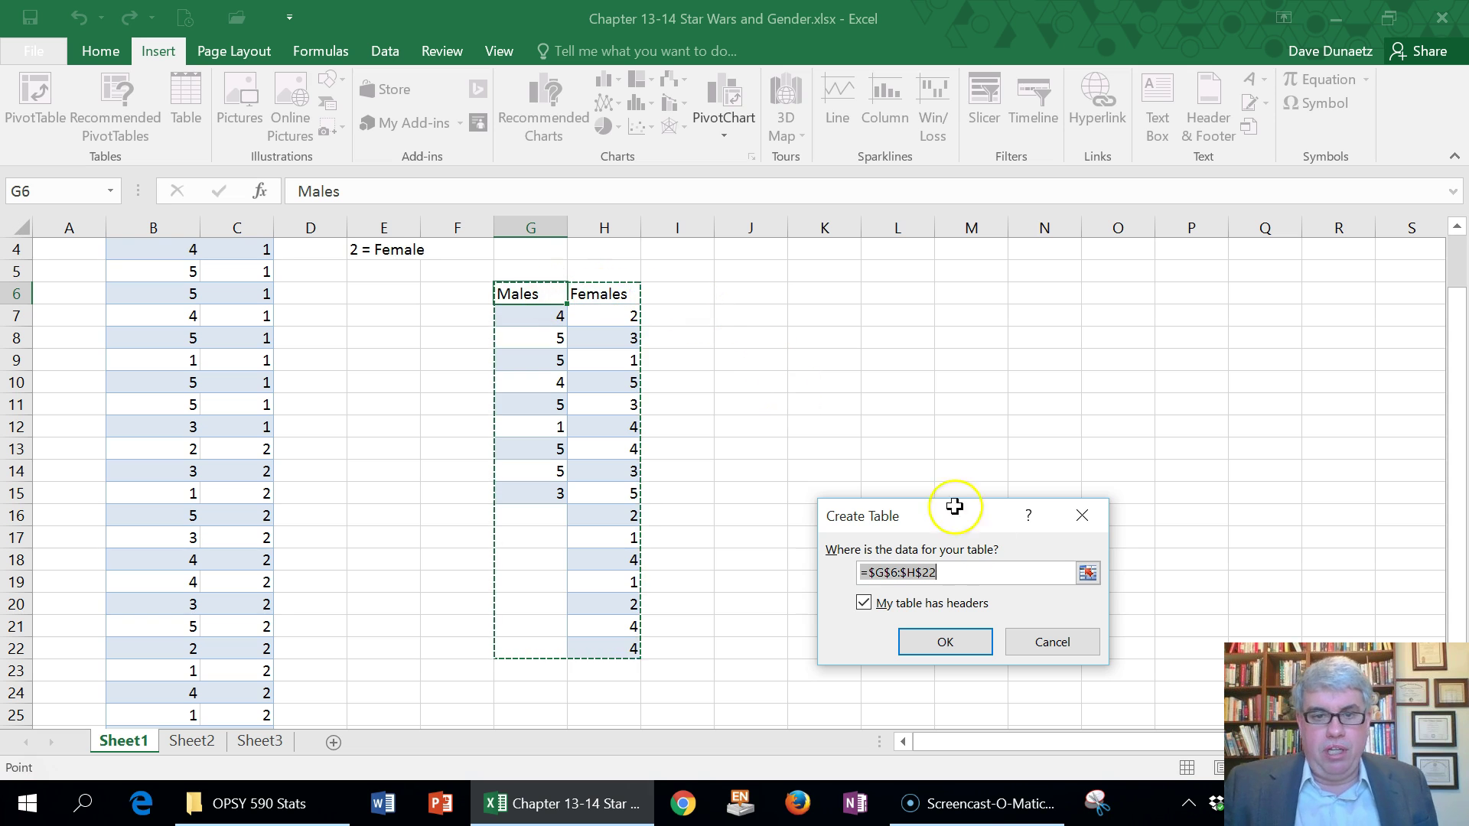
pyautogui.scroll(1, 757, 571)
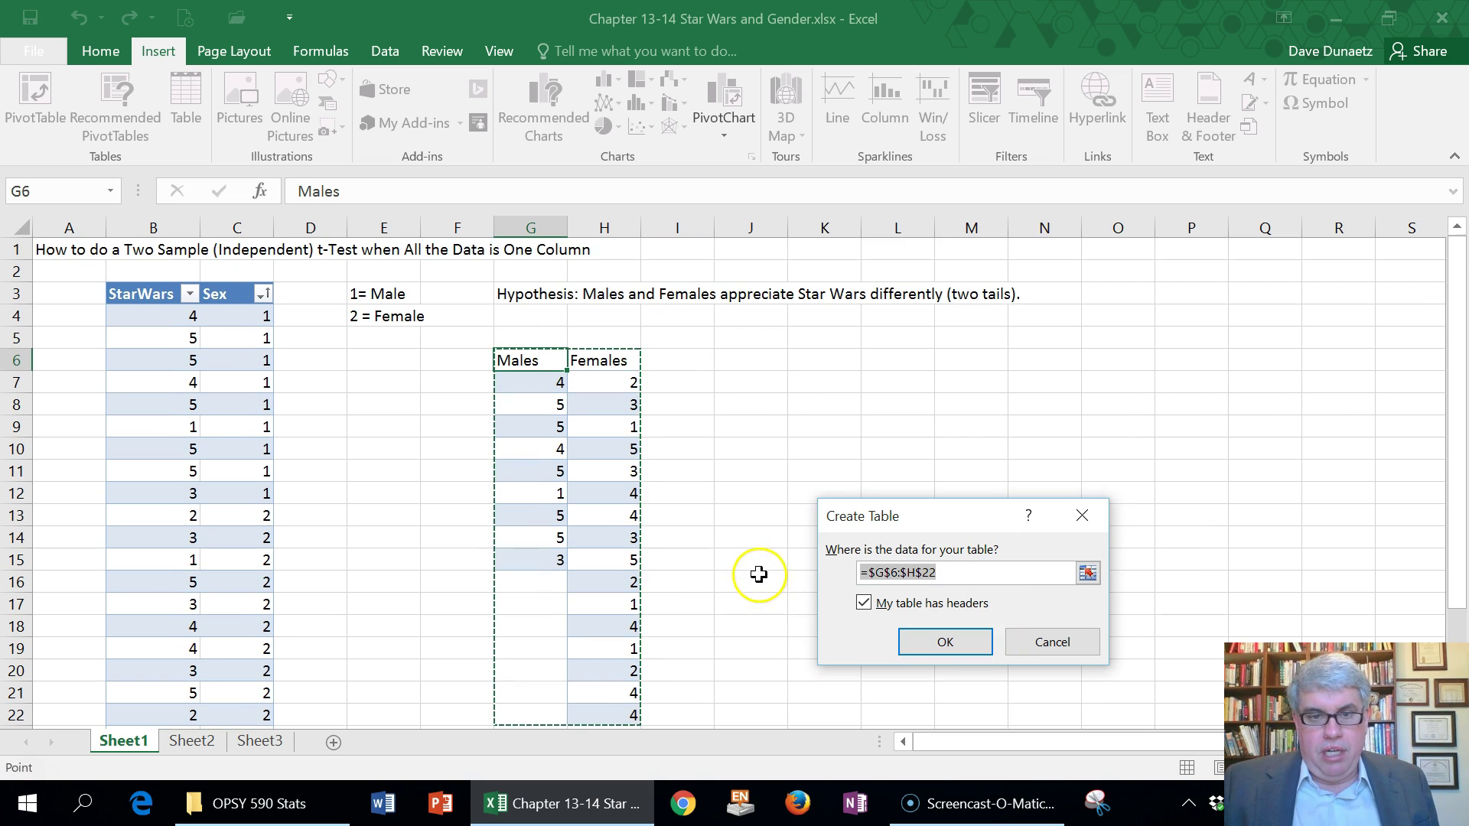
pyautogui.click(944, 650)
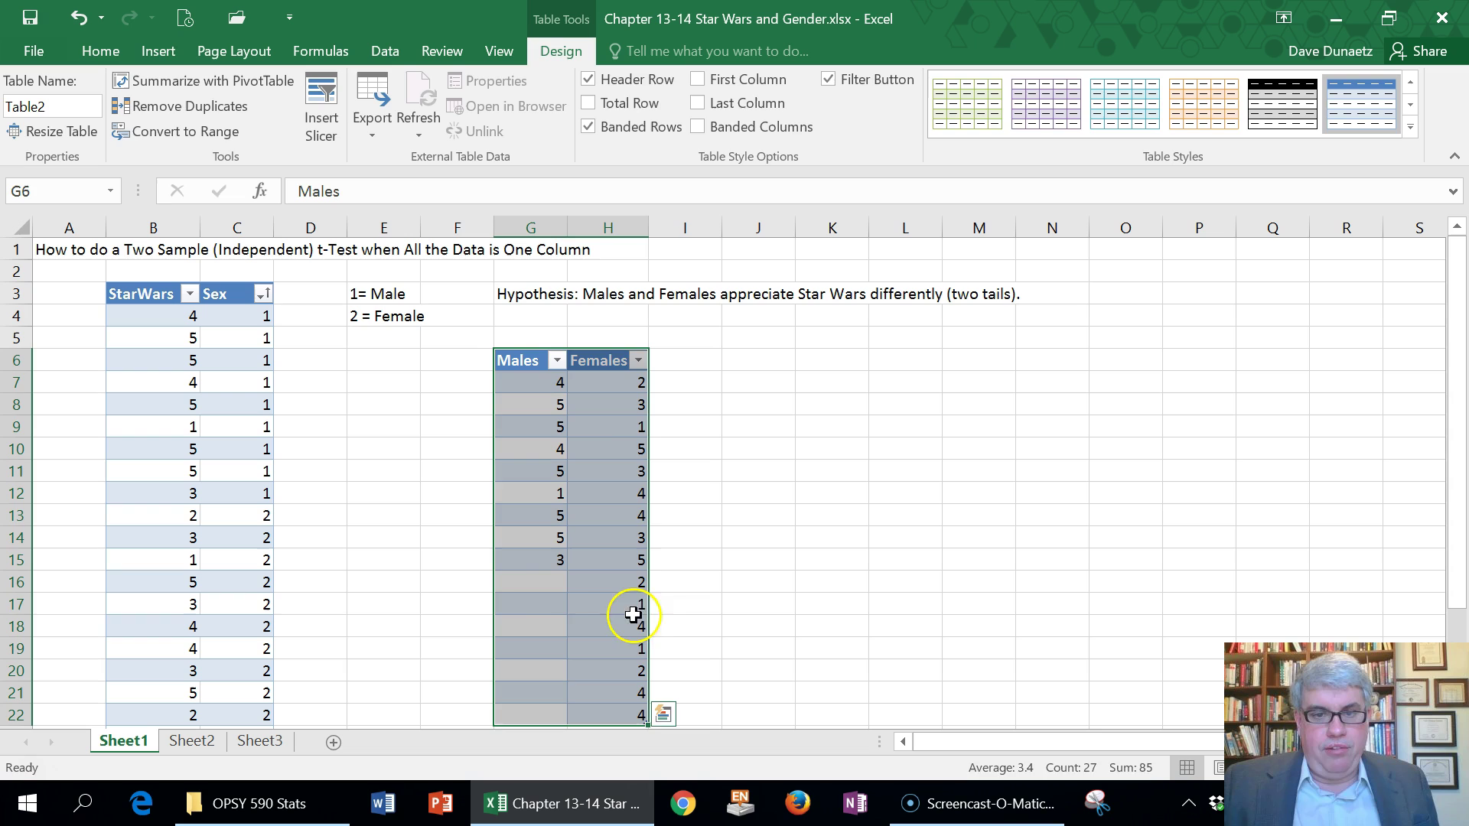
pyautogui.click(453, 563)
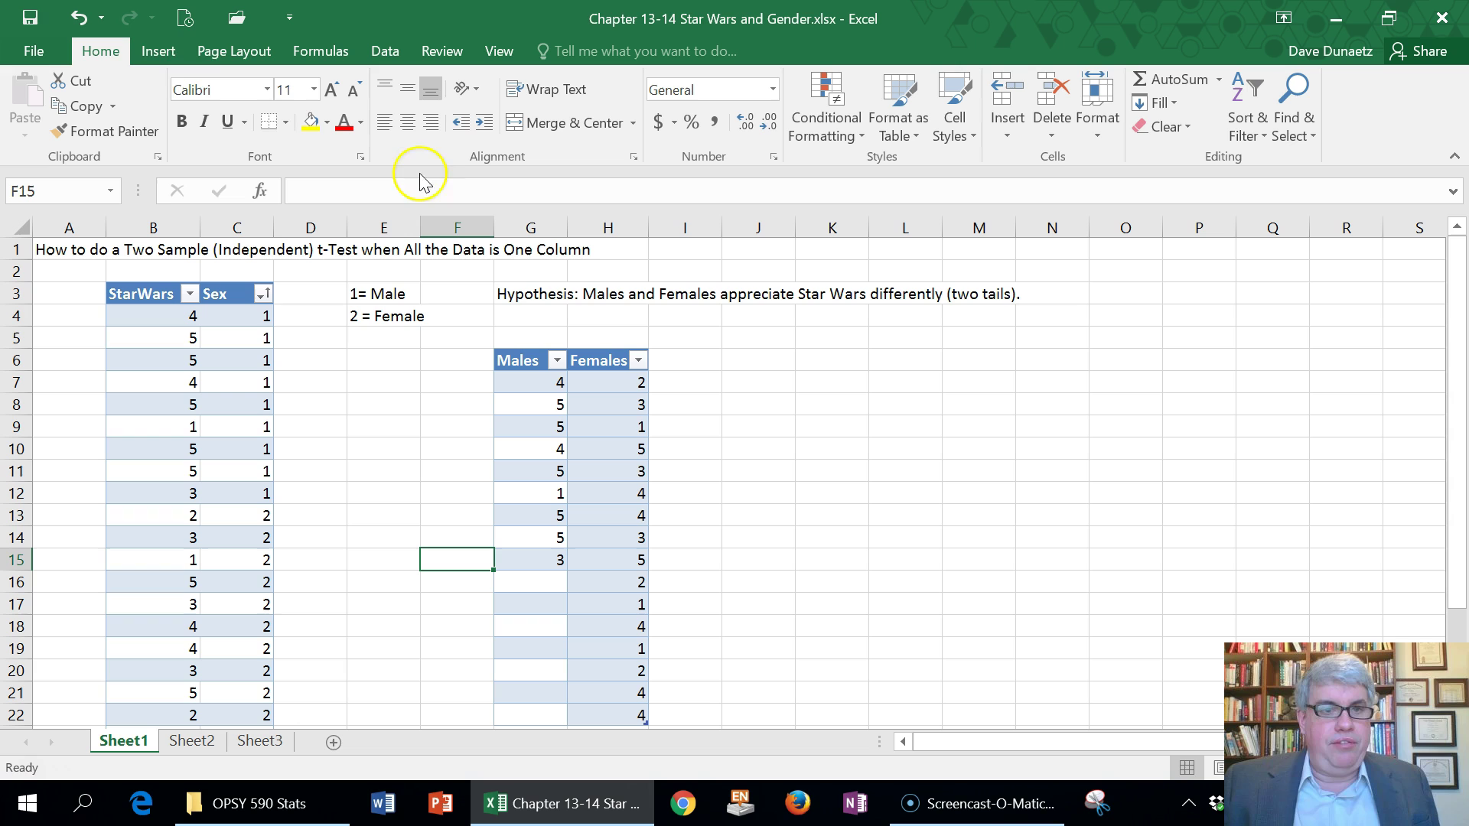
# Step: From Data Analysis on the Data tab, choose 't-Test: Two-Sample Assuming Equal Variances'
pyautogui.click(386, 49)
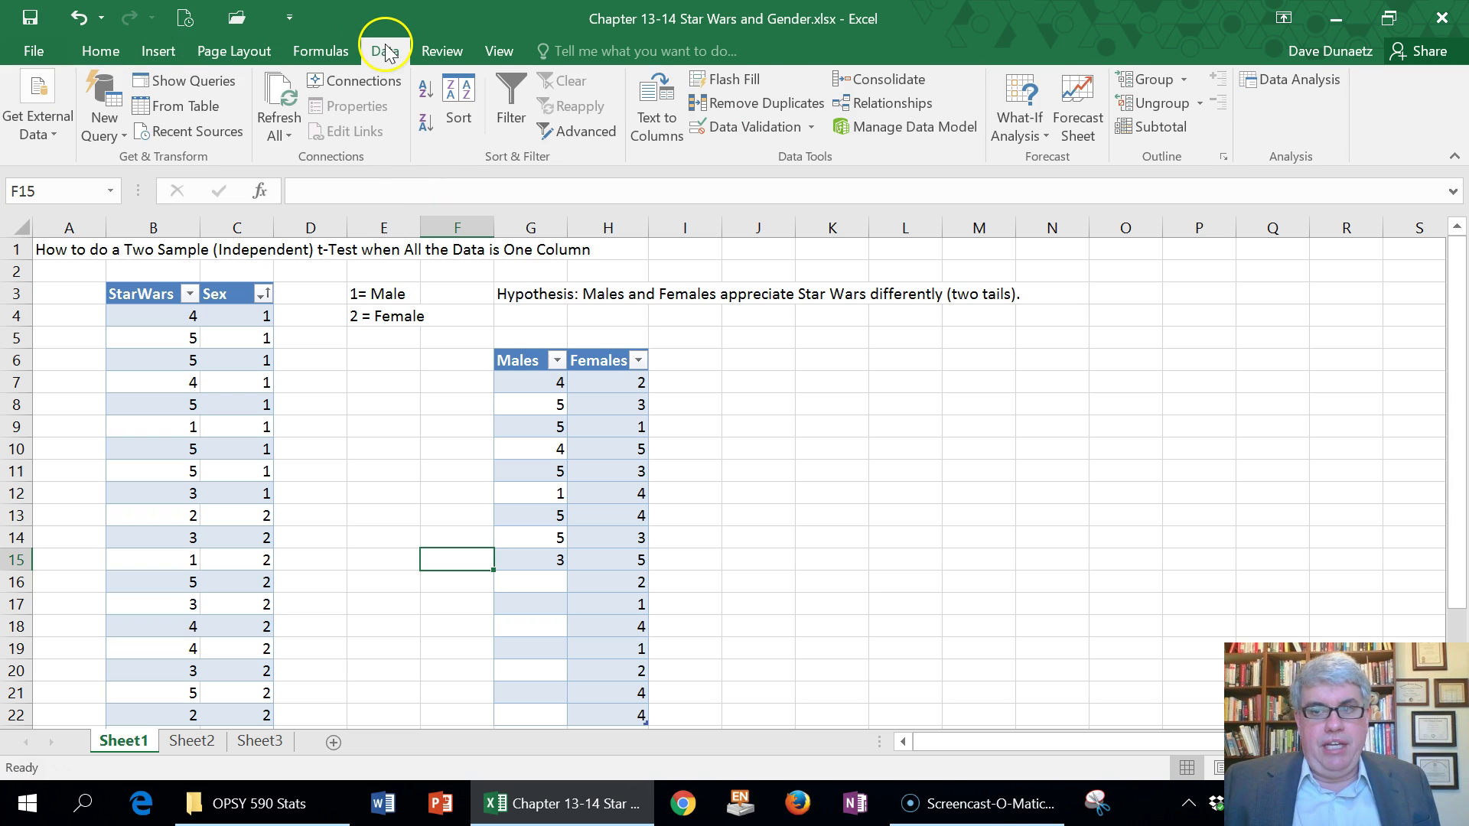
pyautogui.click(1297, 82)
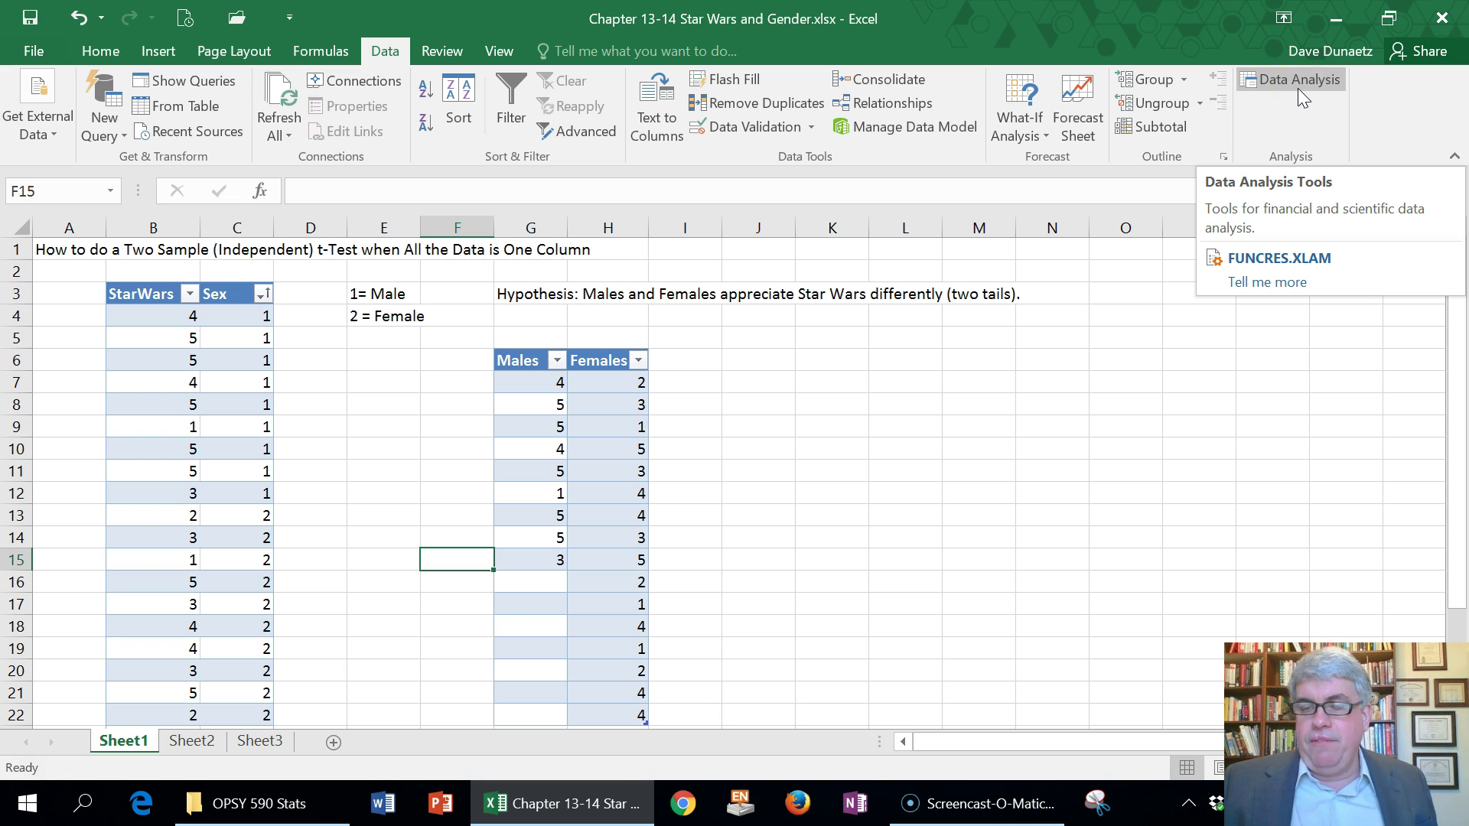
pyautogui.click(1298, 88)
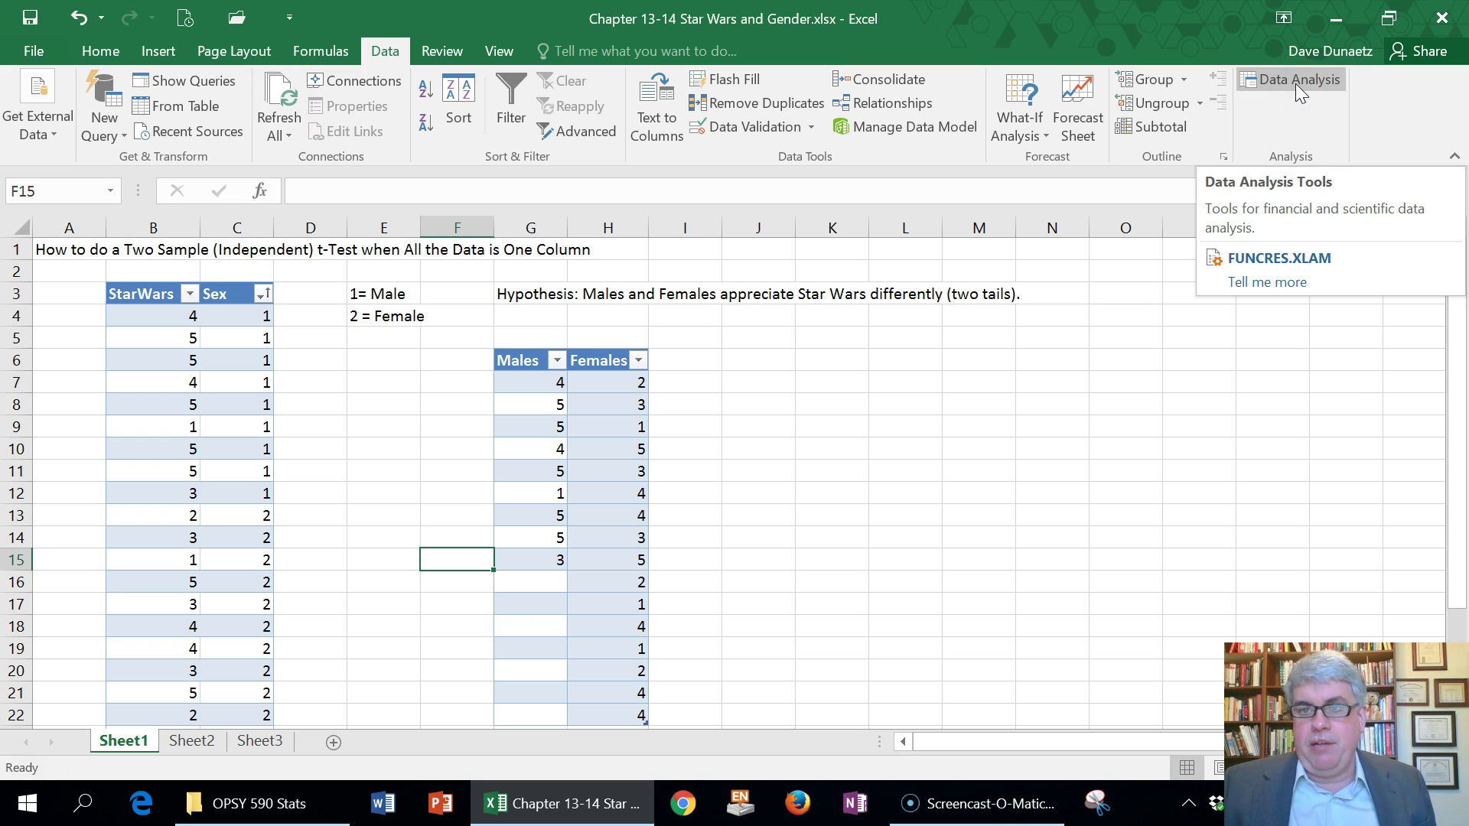
pyautogui.click(1296, 86)
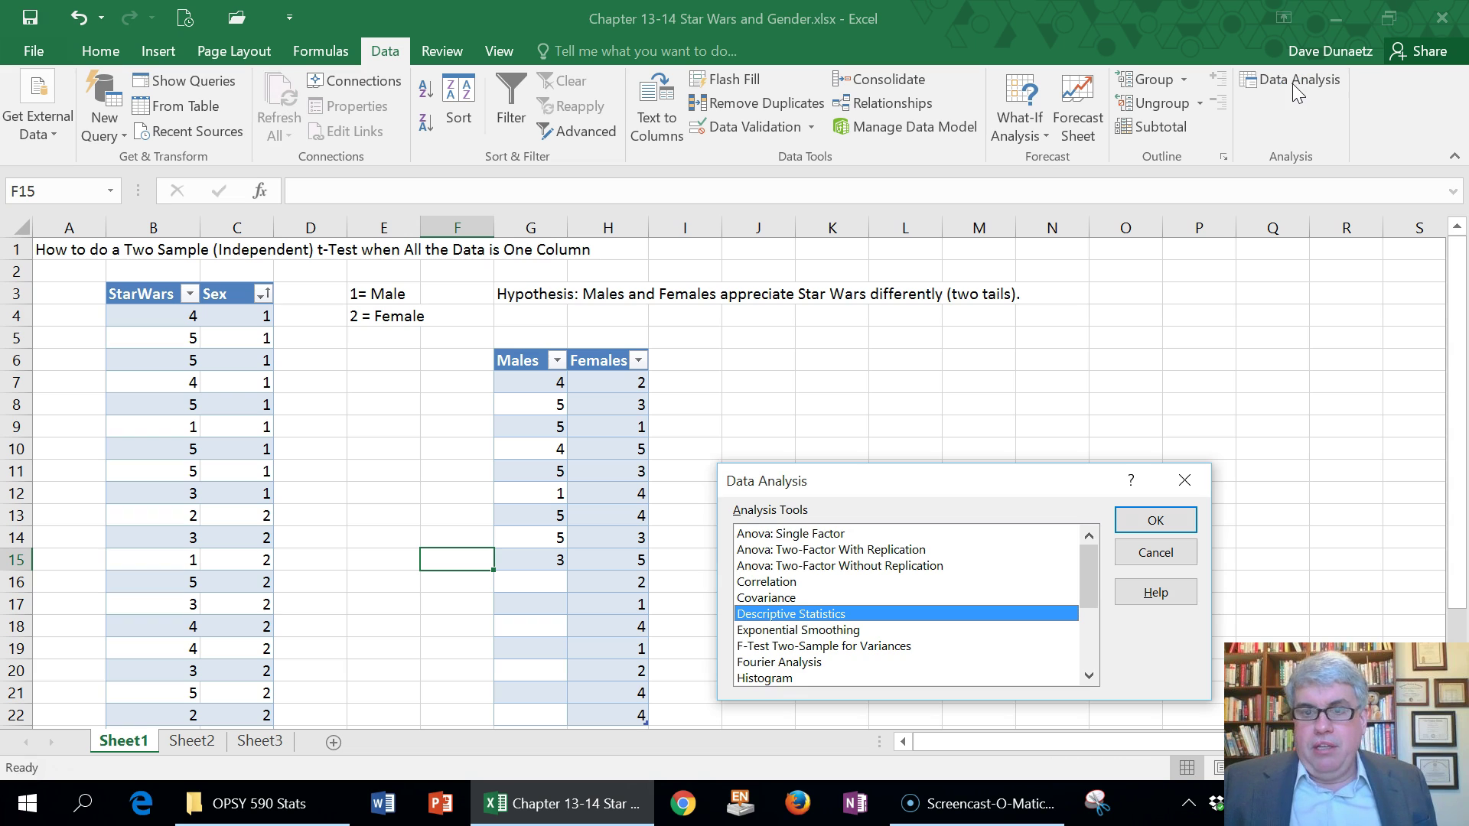
pyautogui.click(1071, 554)
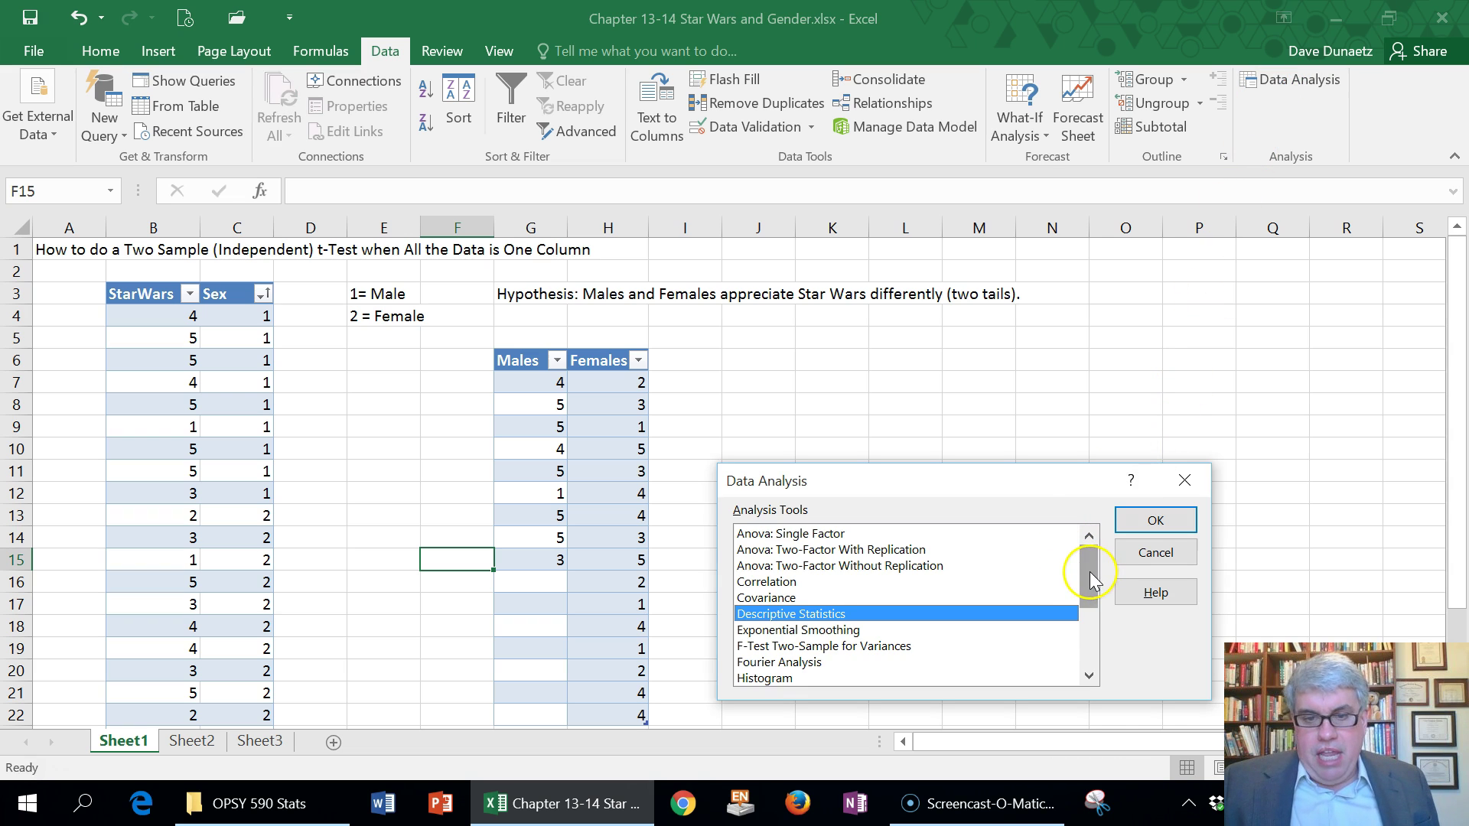
pyautogui.moveTo(1093, 572); pyautogui.dragTo(1091, 628)
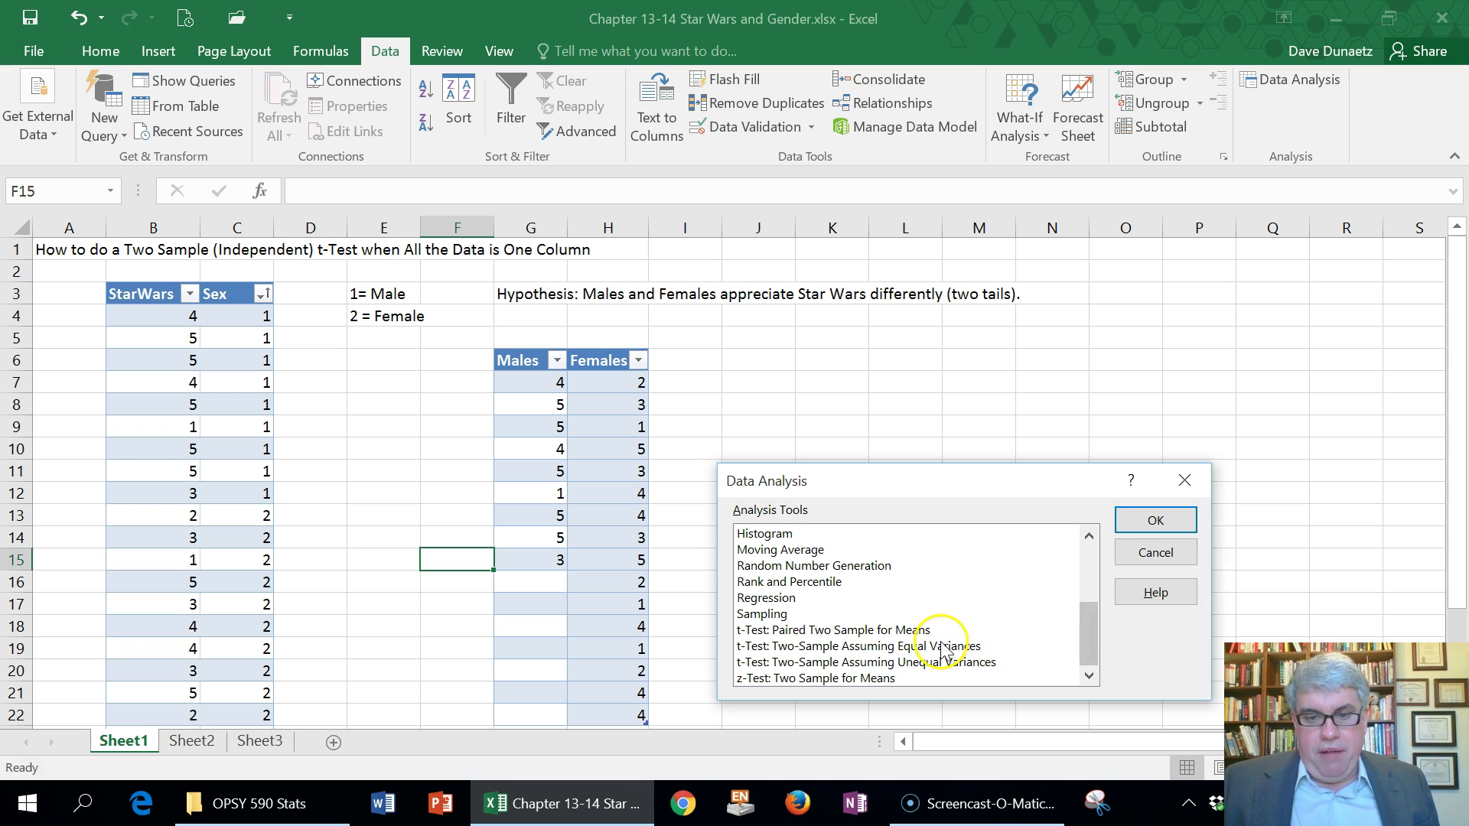
pyautogui.click(789, 655)
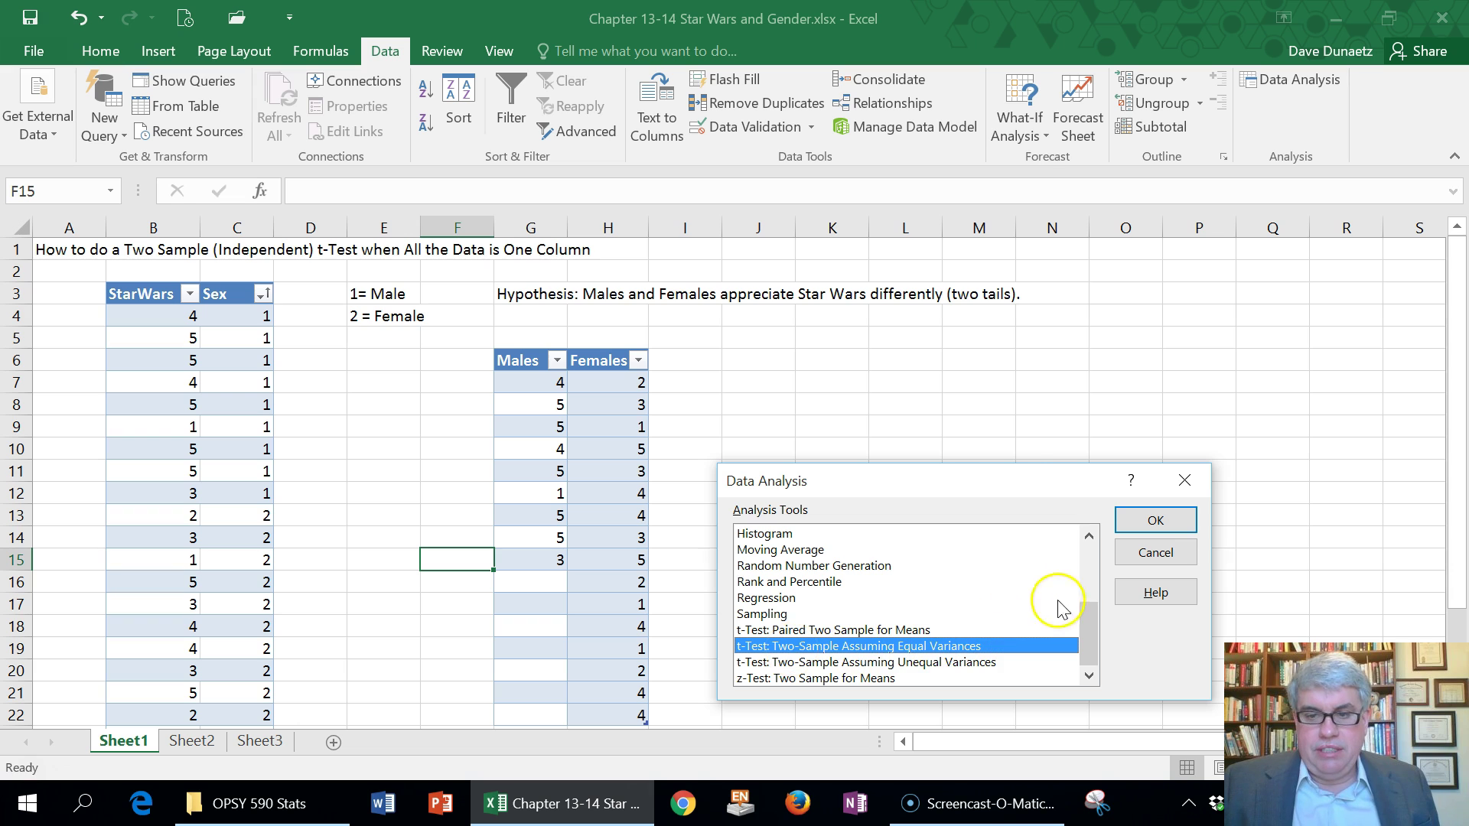
pyautogui.click(1156, 520)
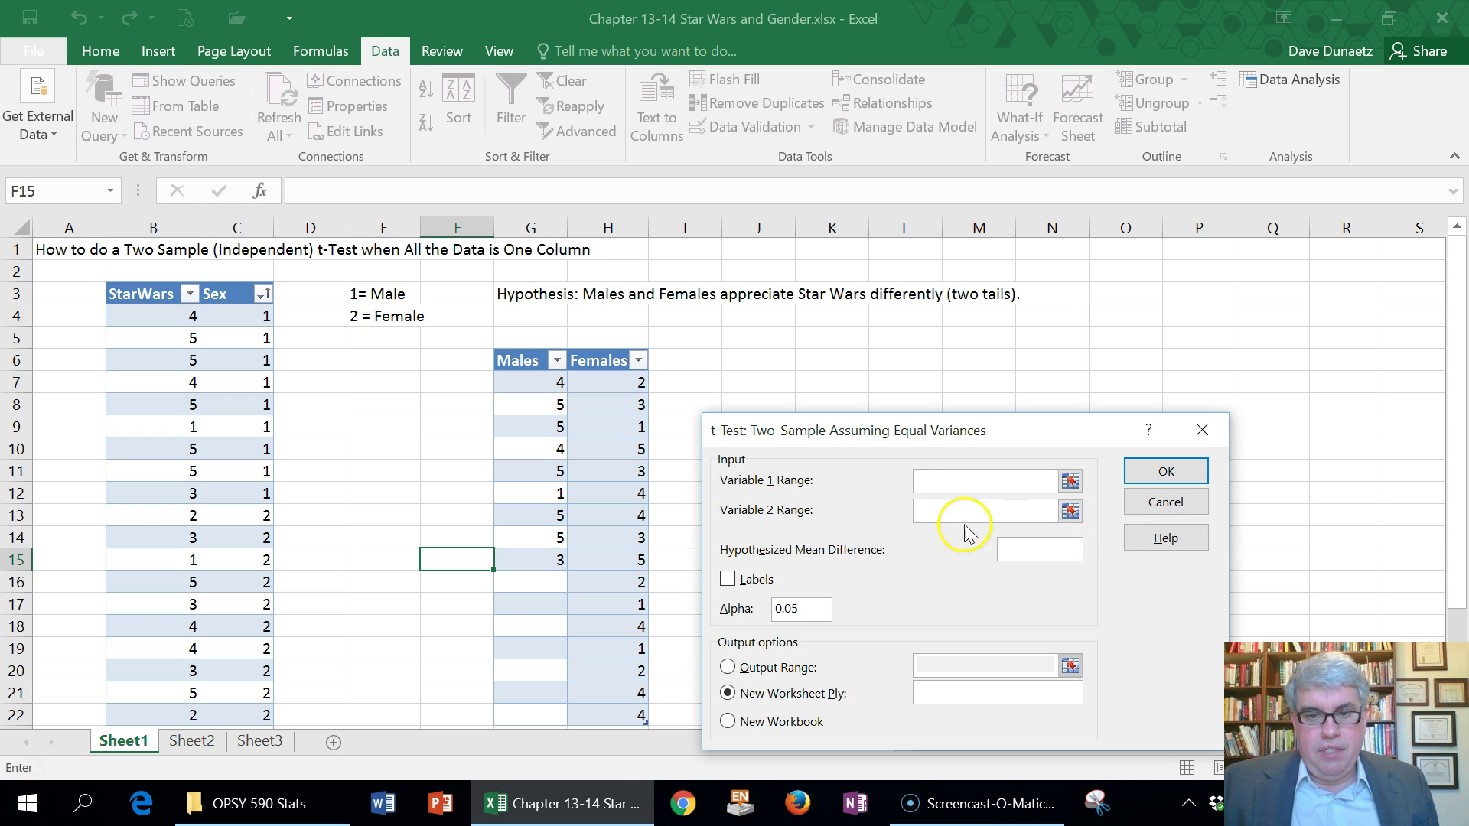
# Step: Set the t-test ranges: Males column as Variable 1, Females H6:H22 as Variable 2
pyautogui.click(525, 361)
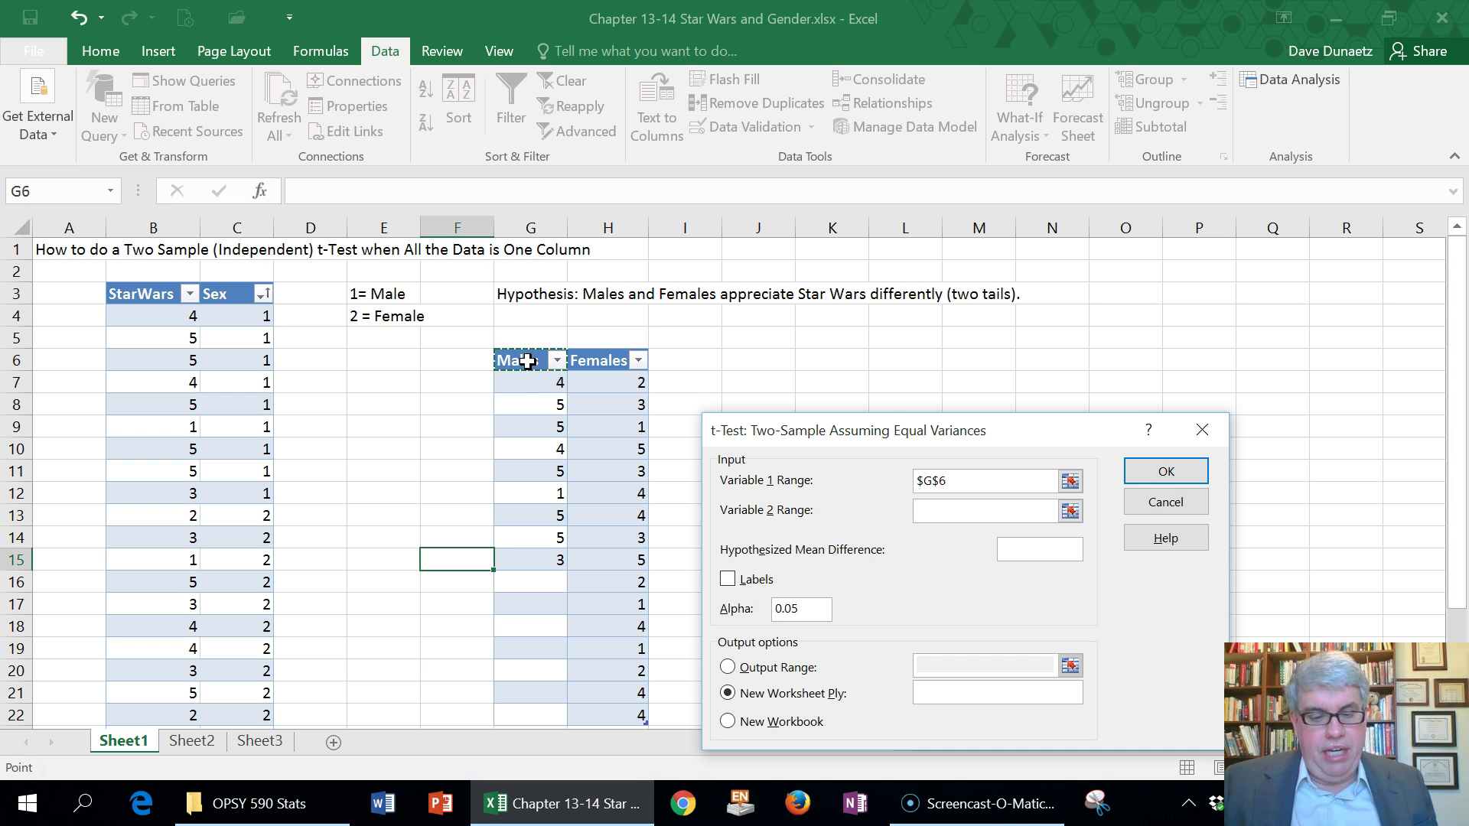
pyautogui.moveTo(527, 361); pyautogui.dragTo(535, 560)
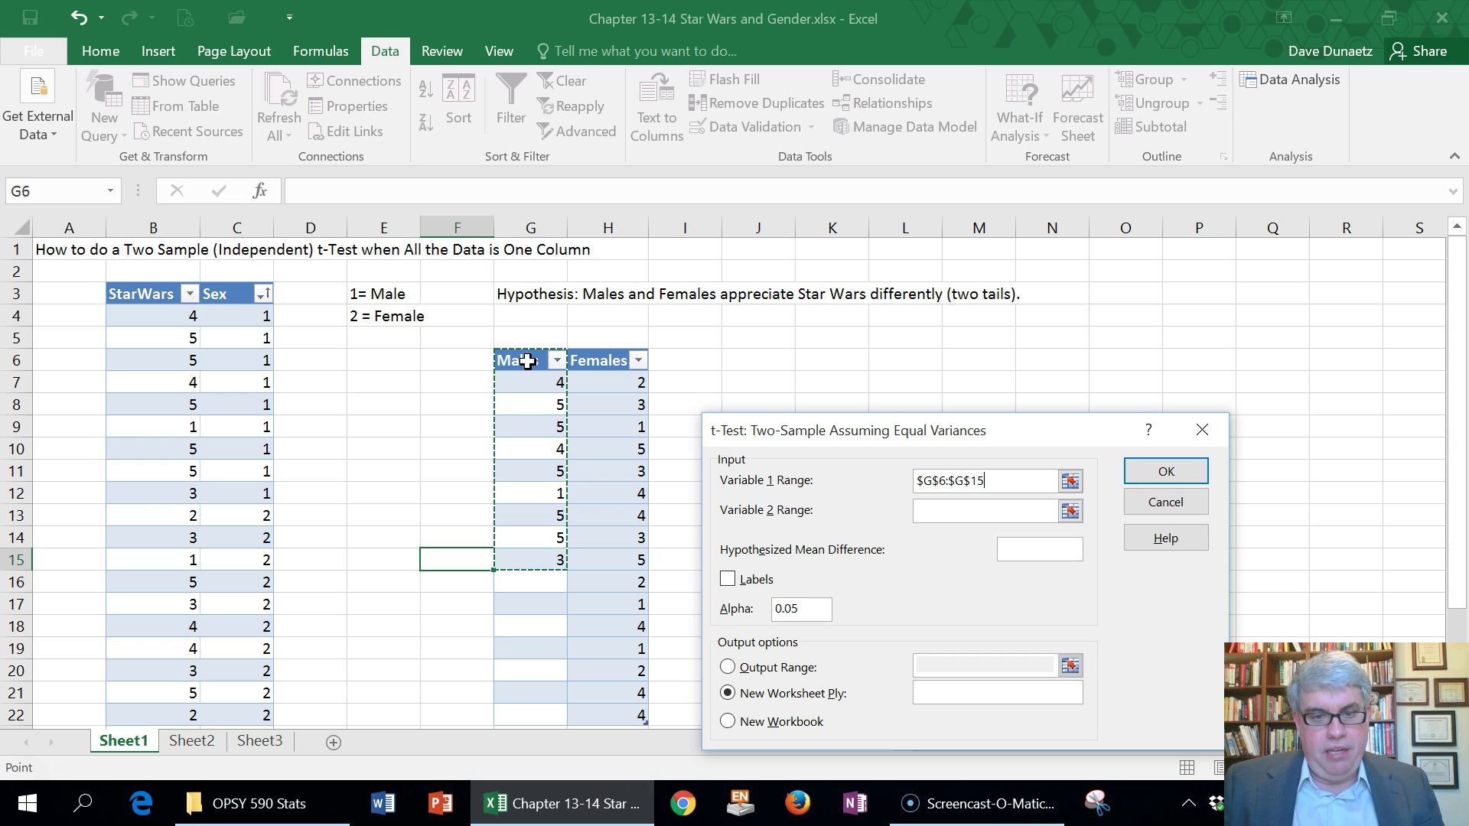
pyautogui.click(952, 510)
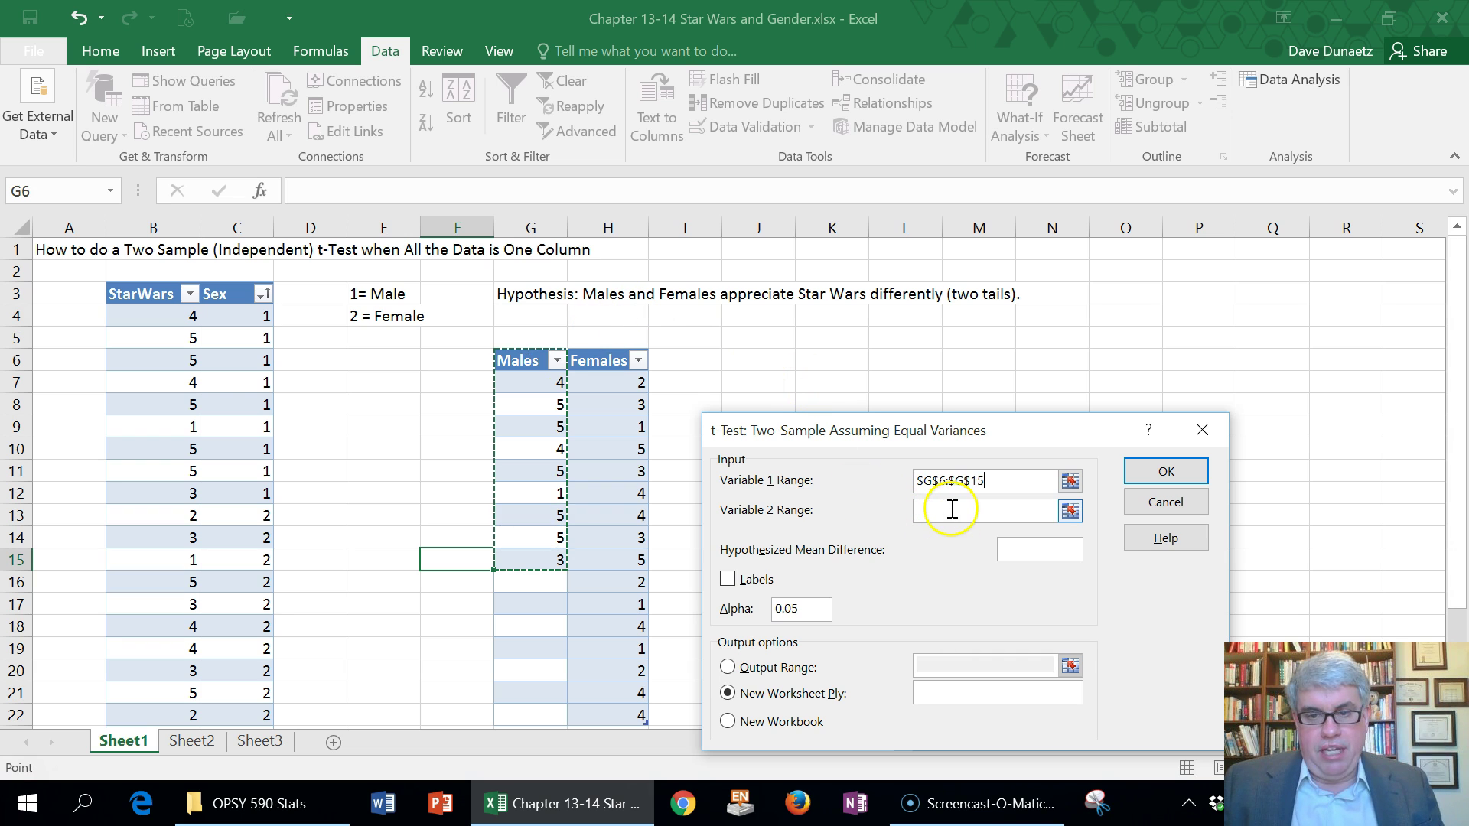
pyautogui.click(634, 366)
pyautogui.hotkey('shift', 'Down')
pyautogui.hotkey('shift', 'Down')
pyautogui.hotkey('shift', 'Down')
pyautogui.hotkey('shift', 'Down')
pyautogui.hotkey('shift', 'Down')
pyautogui.hotkey('shift', 'Down')
pyautogui.hotkey('shift', 'Down')
pyautogui.hotkey('shift', 'Down')
pyautogui.hotkey('shift', 'Down')
pyautogui.hotkey('shift', 'Down')
pyautogui.hotkey('shift', 'Down')
pyautogui.hotkey('shift', 'Down')
pyautogui.hotkey('shift', 'Down')
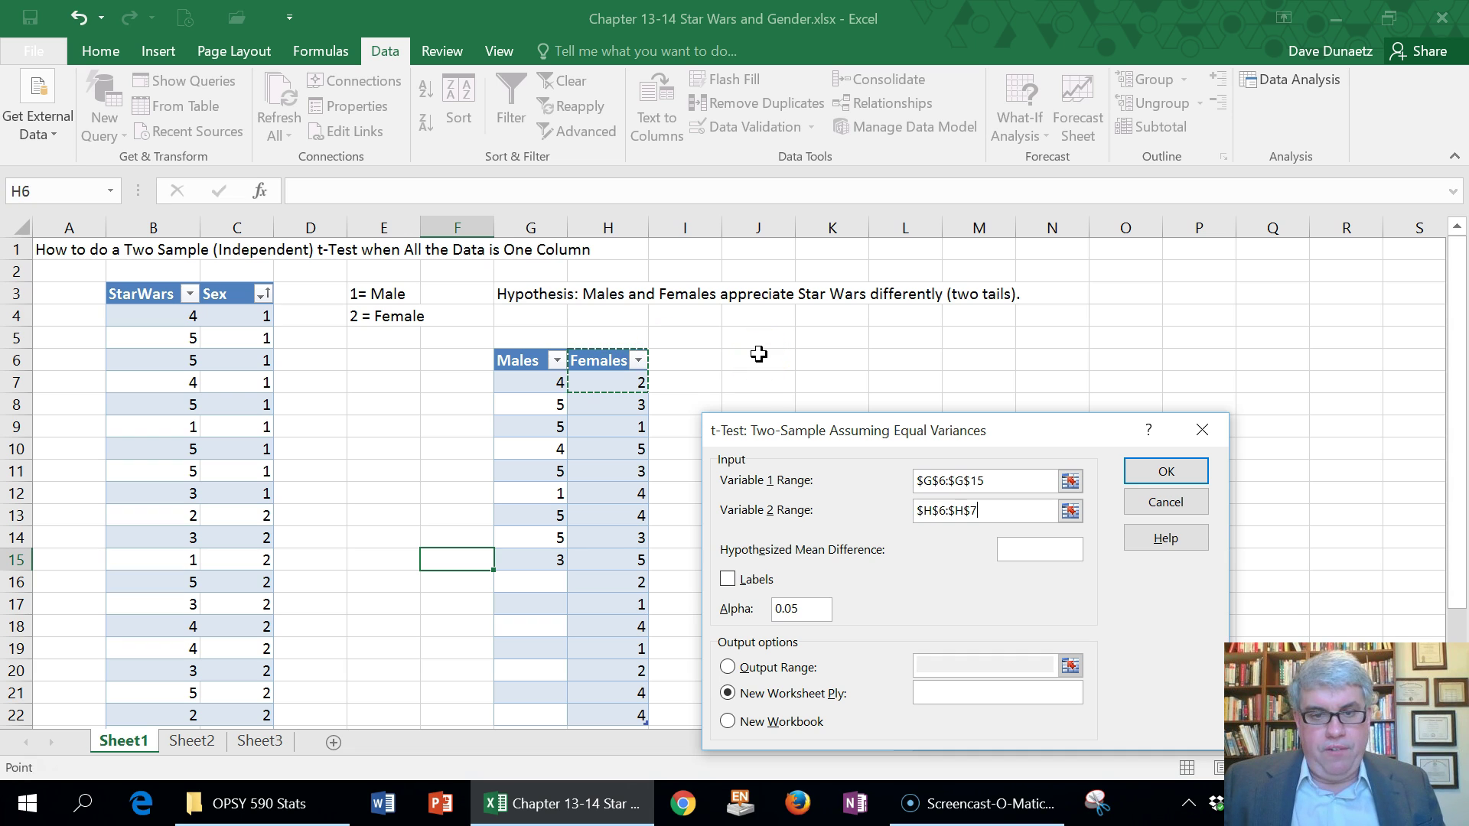
pyautogui.hotkey('shift', 'Down')
pyautogui.hotkey('shift', 'Down')
pyautogui.hotkey('shift', 'Down')
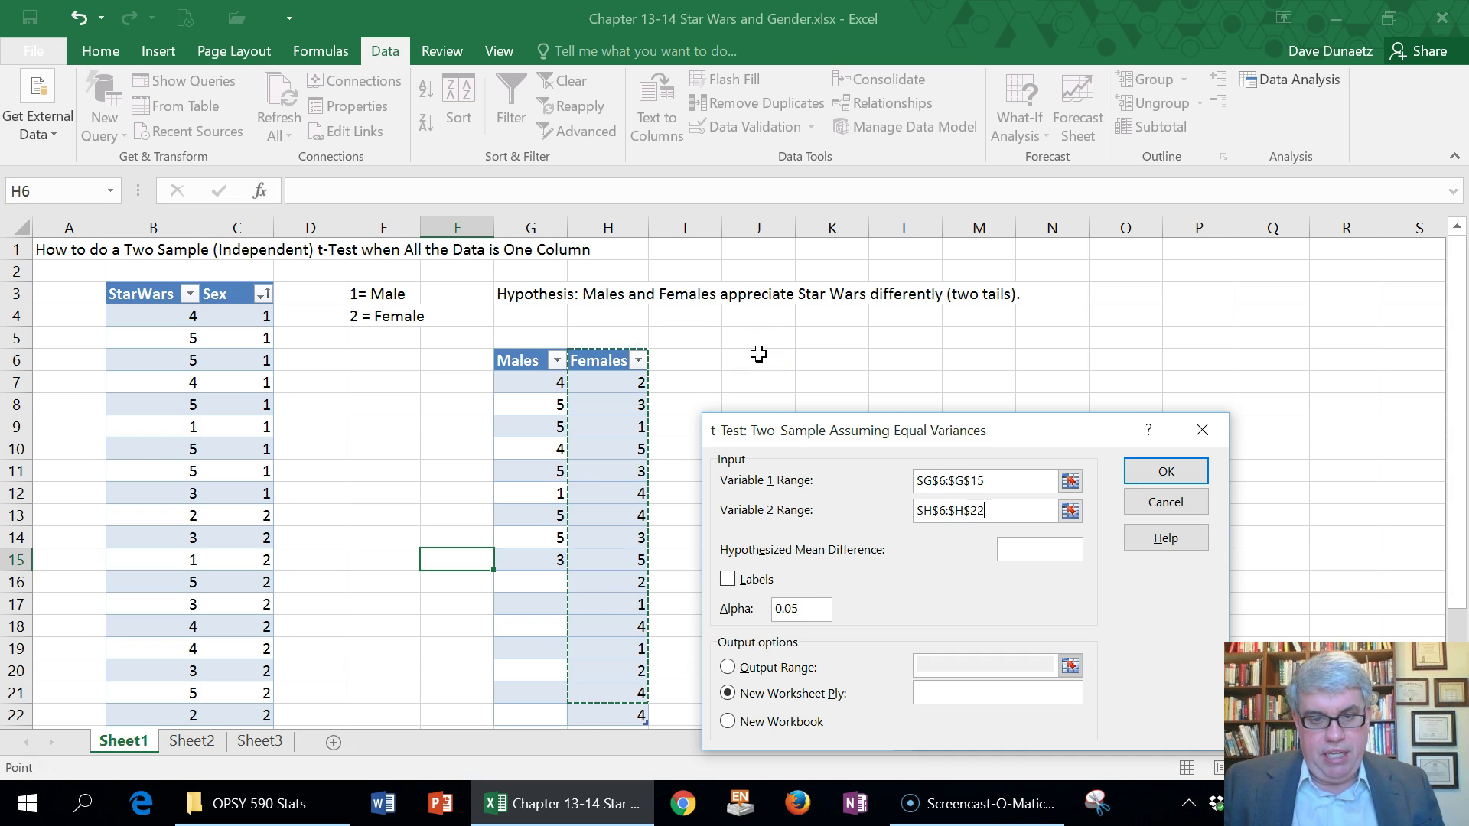
# Step: Use hypothesized mean difference 0, tick Labels, output to J6, and run the t-test
pyautogui.click(1060, 550)
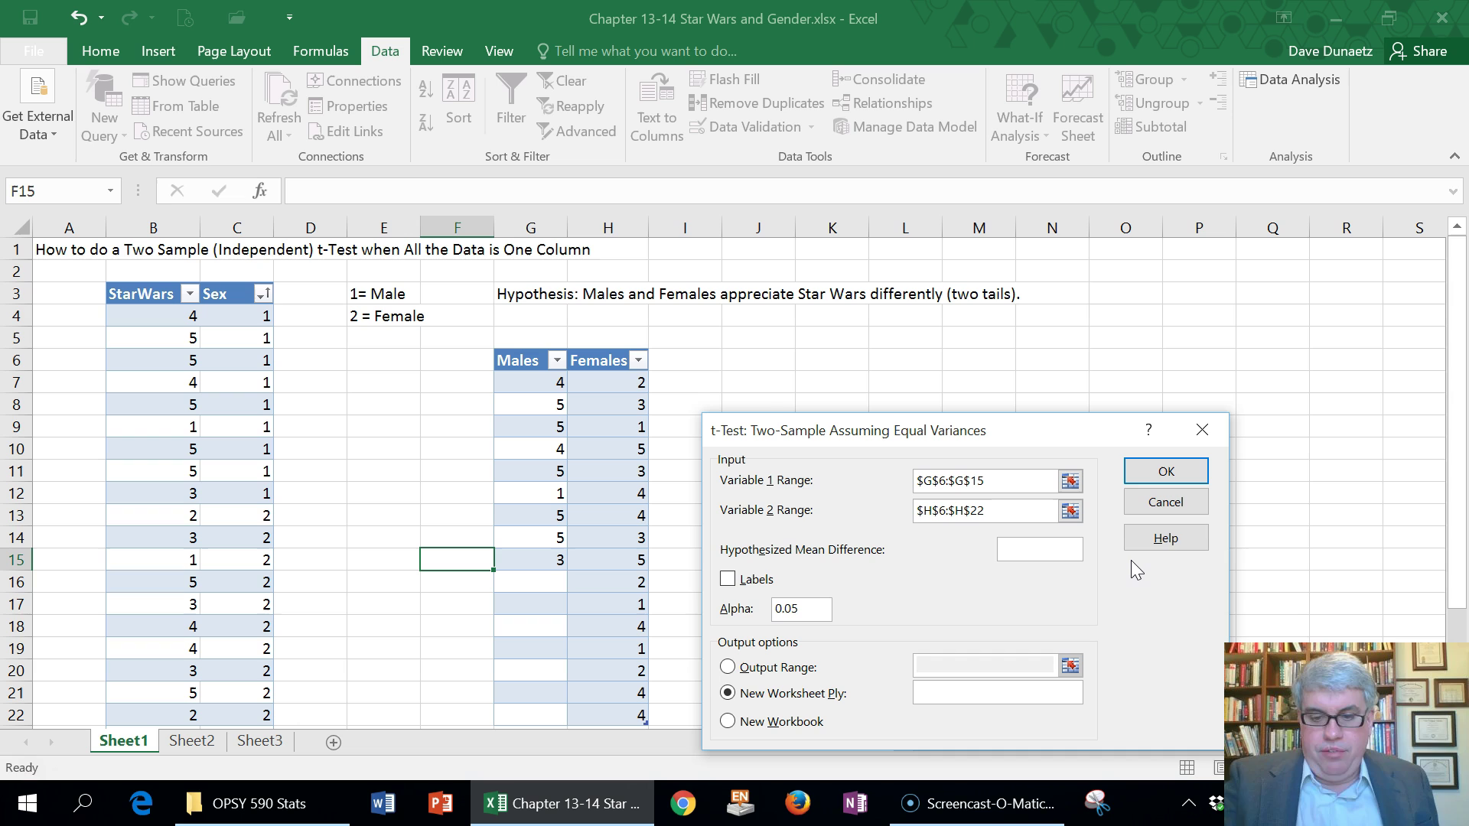
pyautogui.write('0')
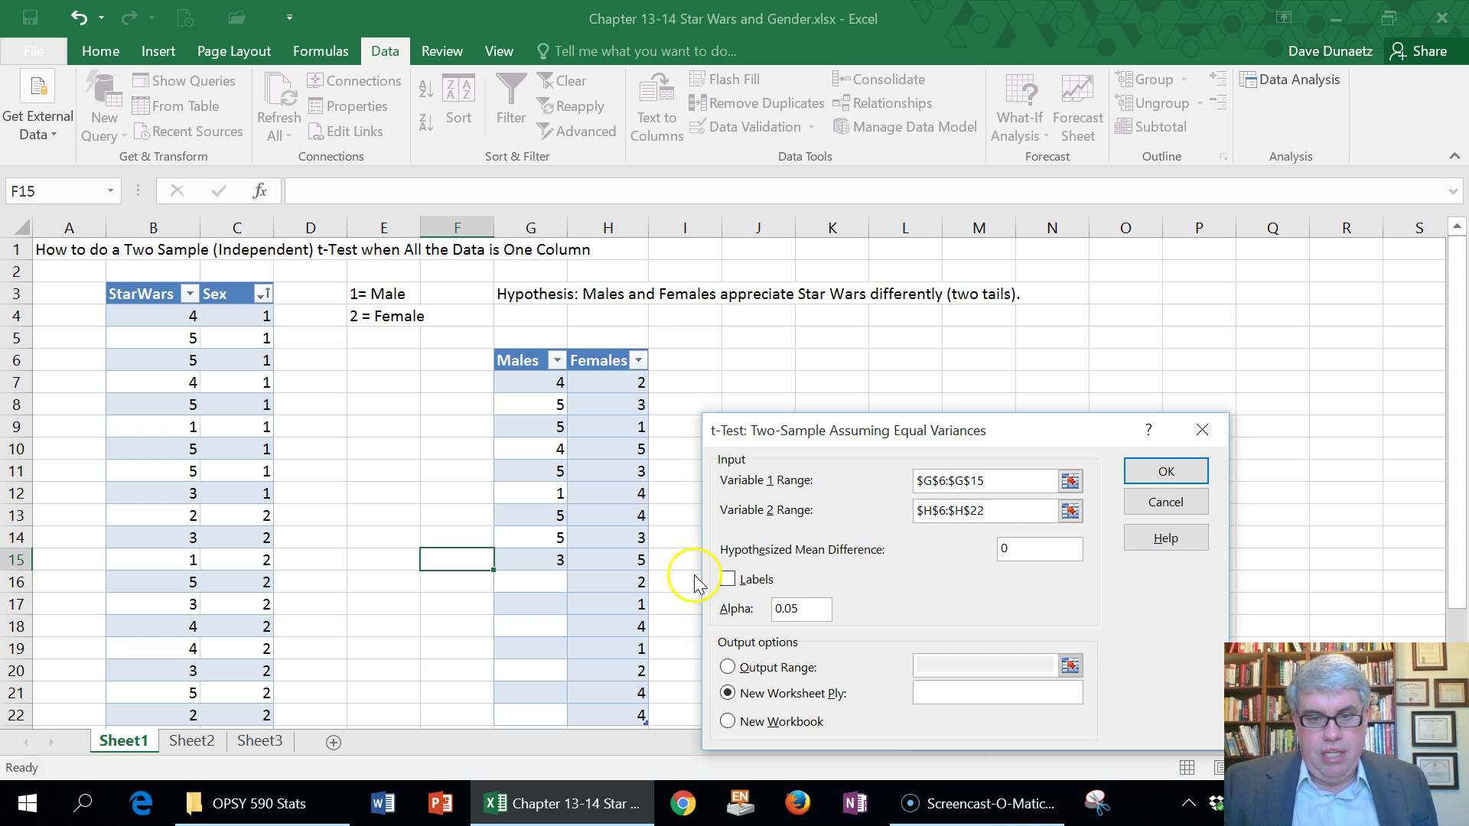
pyautogui.click(728, 583)
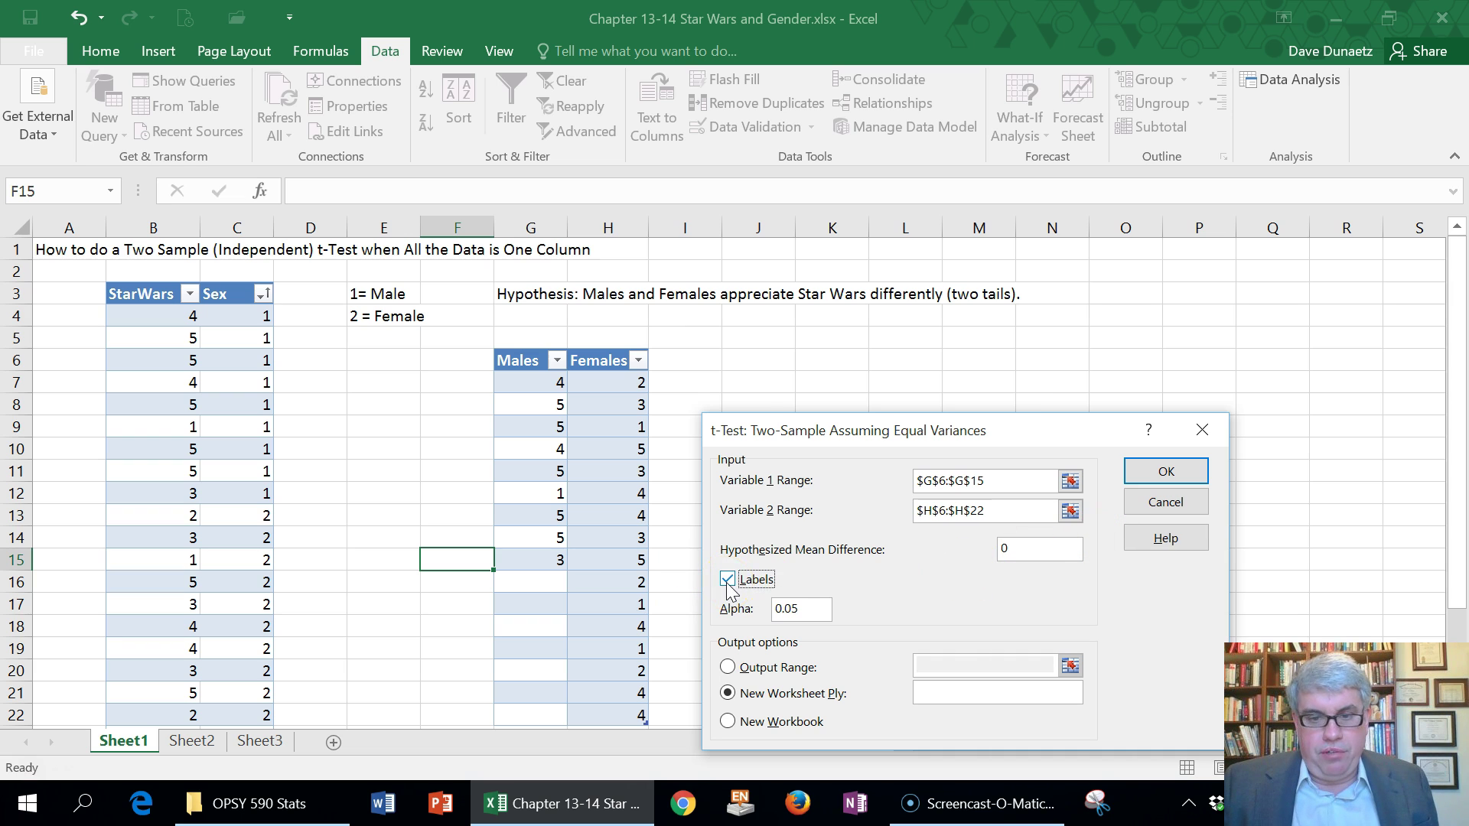
pyautogui.click(728, 667)
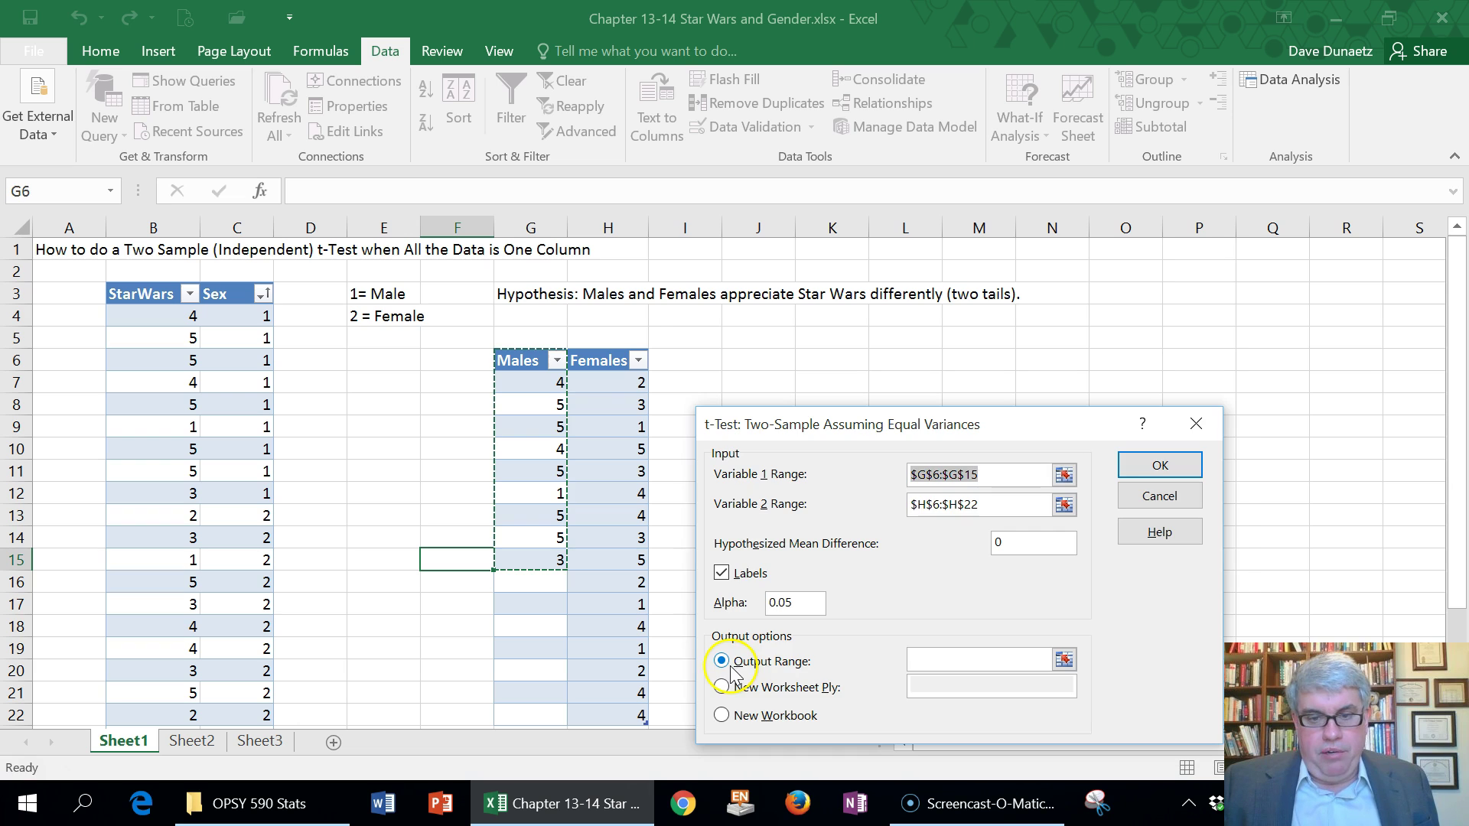
pyautogui.click(945, 663)
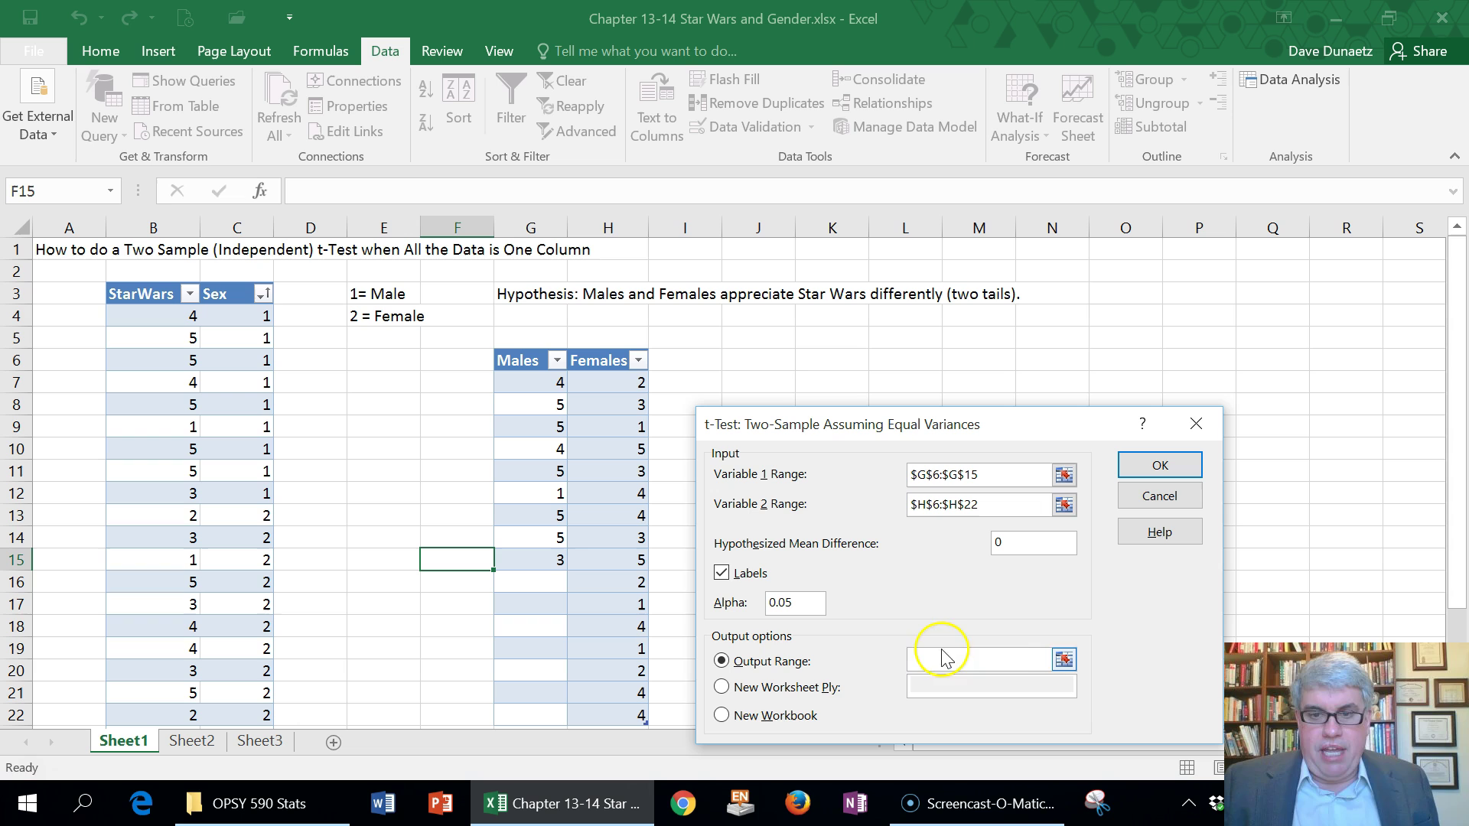
pyautogui.click(761, 356)
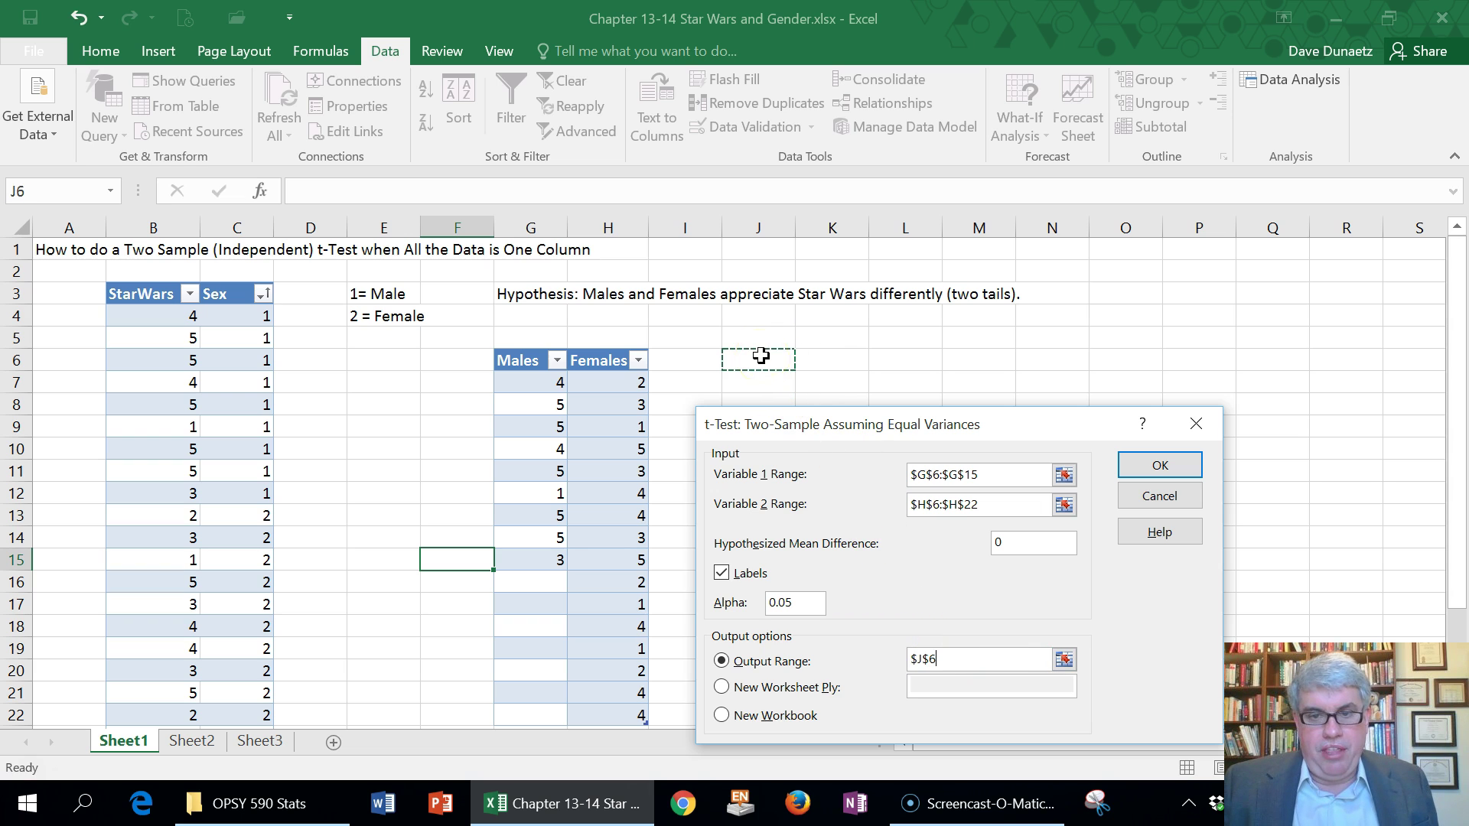
pyautogui.click(1160, 466)
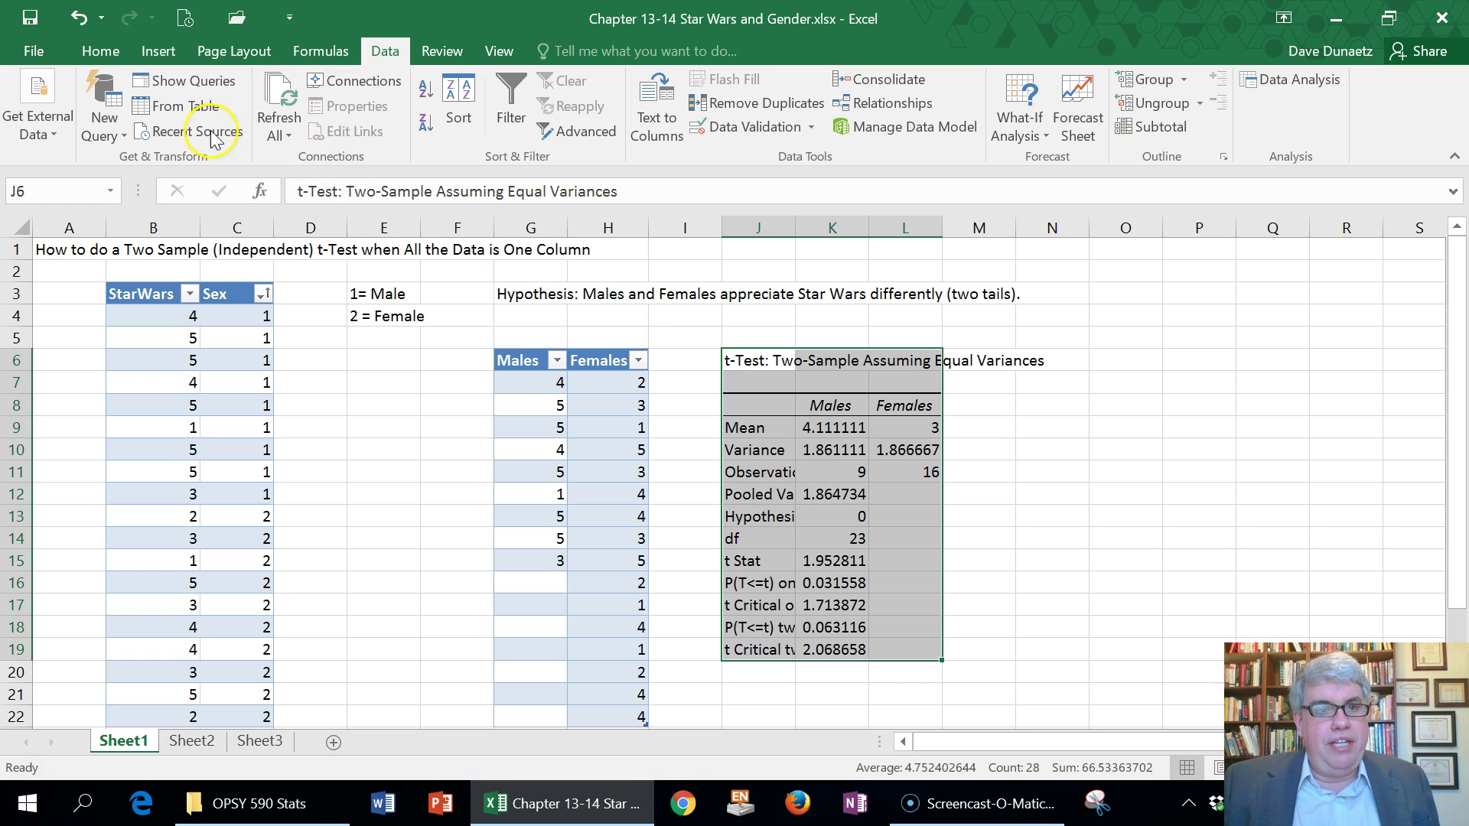
# Step: Apply the Number format to the t-test output so values show two decimal places
pyautogui.click(100, 54)
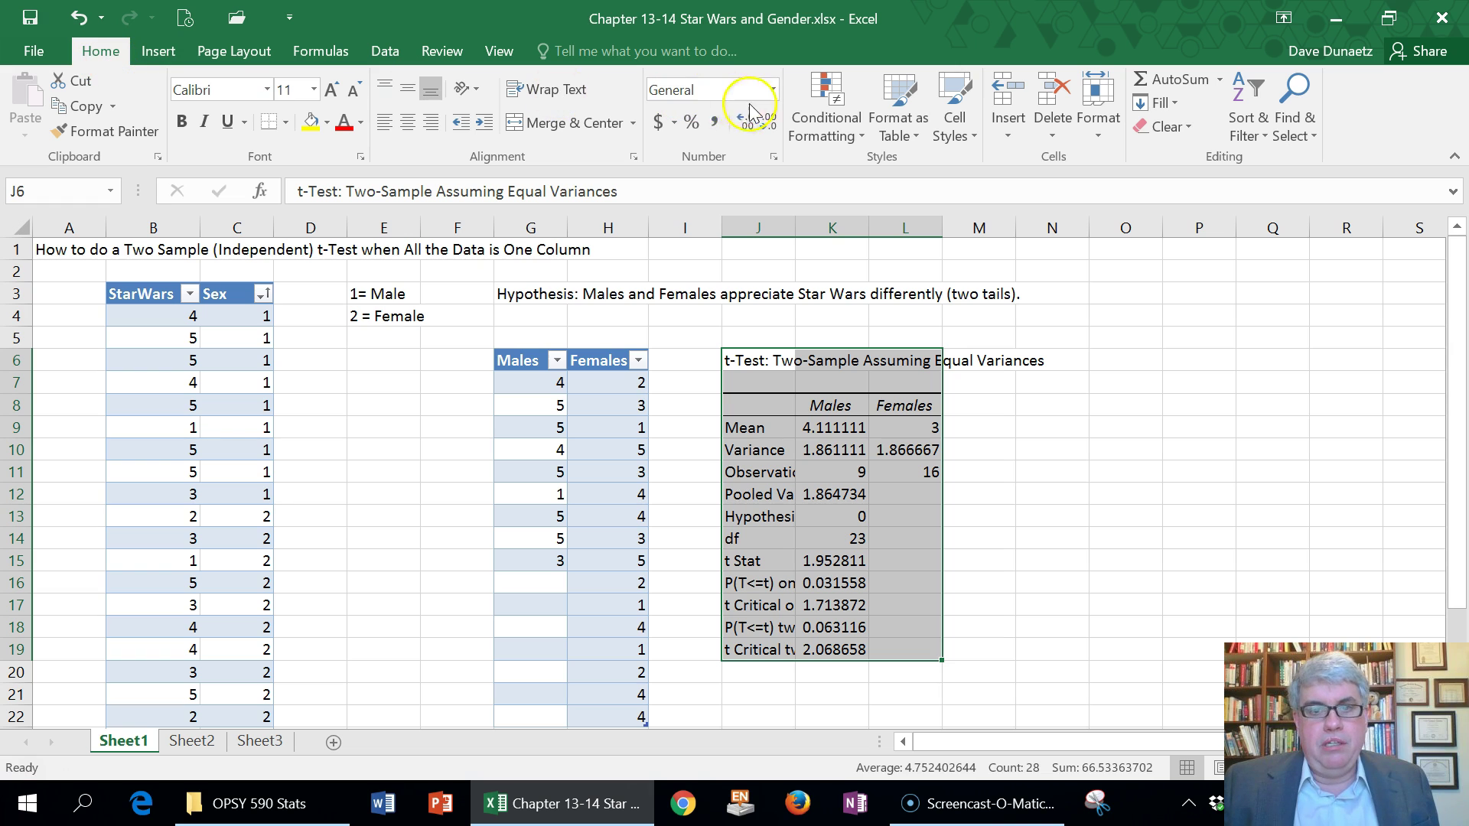
pyautogui.click(775, 91)
pyautogui.click(738, 162)
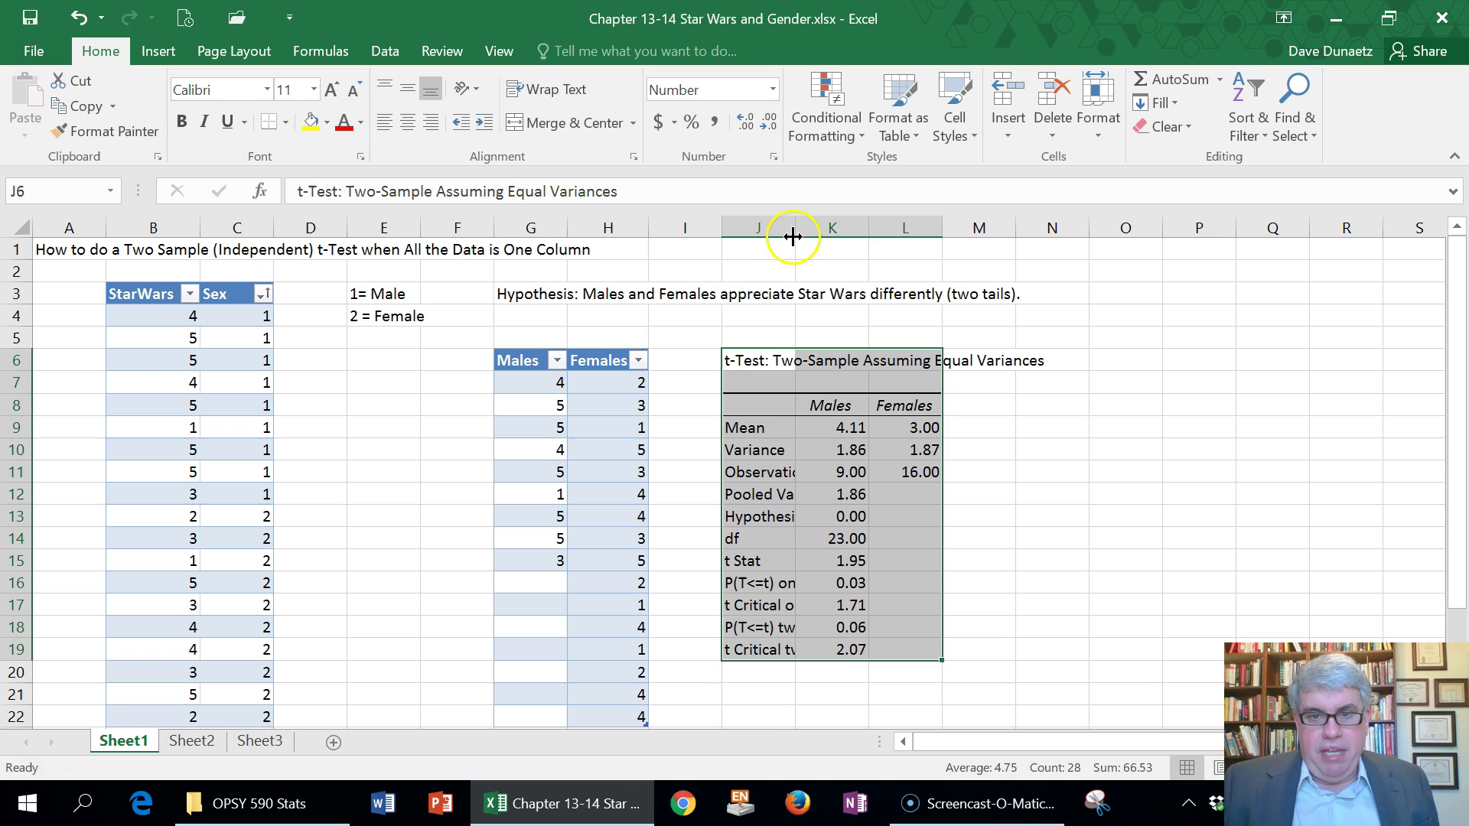
# Step: Widen column J so the statistic labels are fully readable
pyautogui.moveTo(794, 228); pyautogui.dragTo(855, 227)
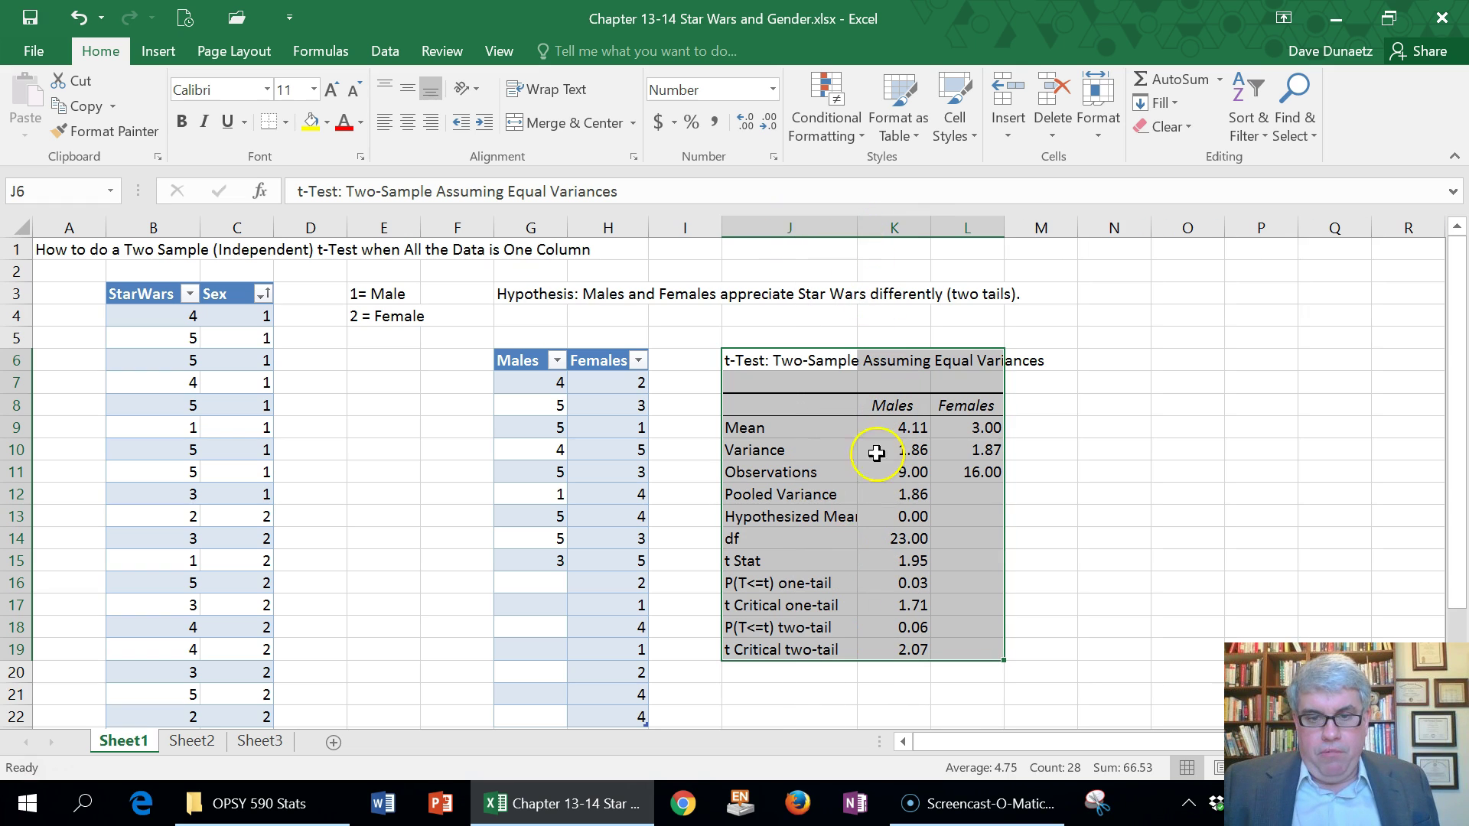
pyautogui.moveTo(858, 227); pyautogui.dragTo(878, 225)
pyautogui.click(1146, 429)
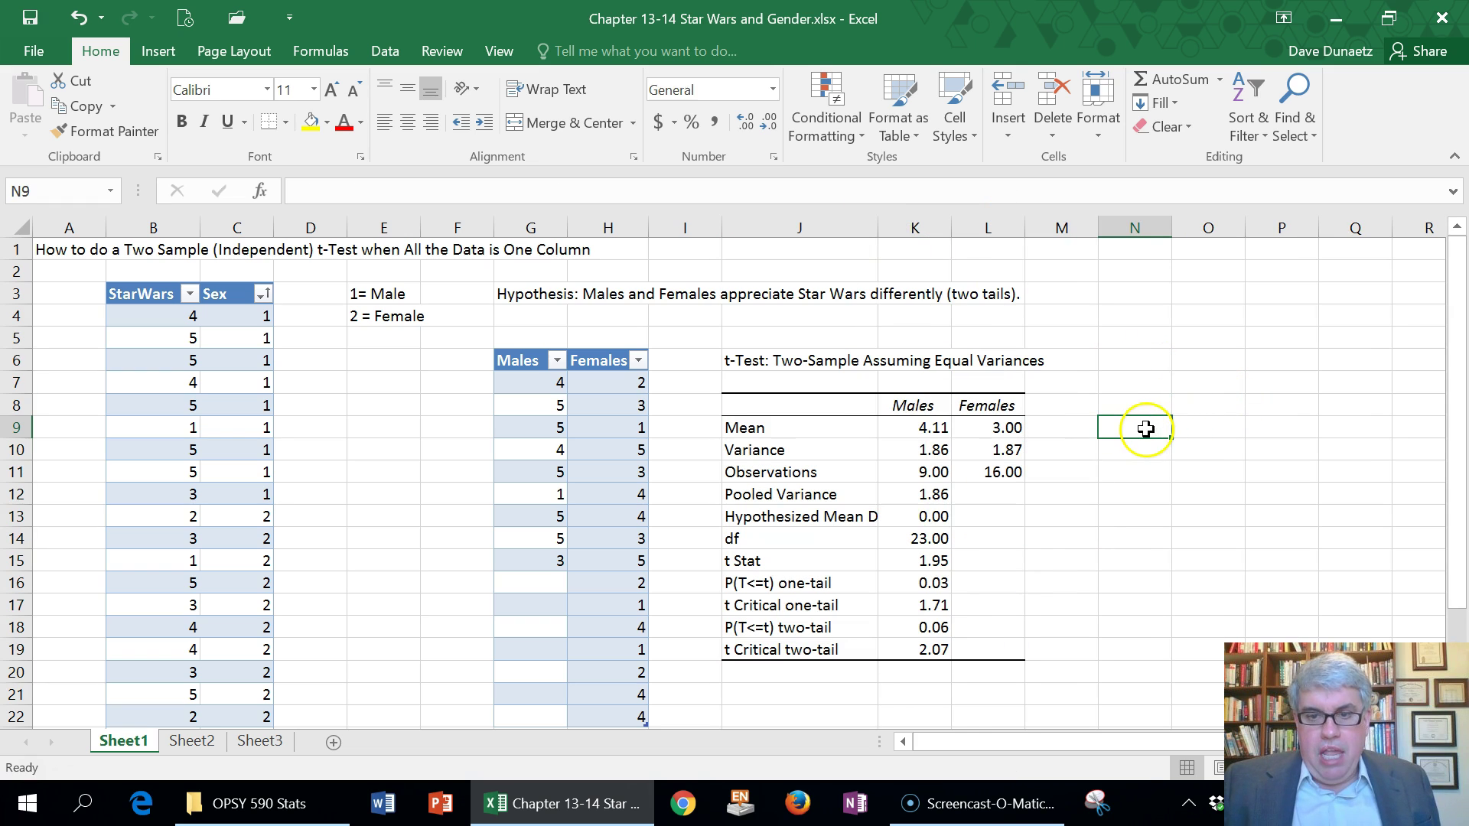
# Step: Fill the Mean (J9:L9), t Stat (J15:K15) and P(T<=t) two-tail (J18:K18) rows yellow
pyautogui.click(762, 430)
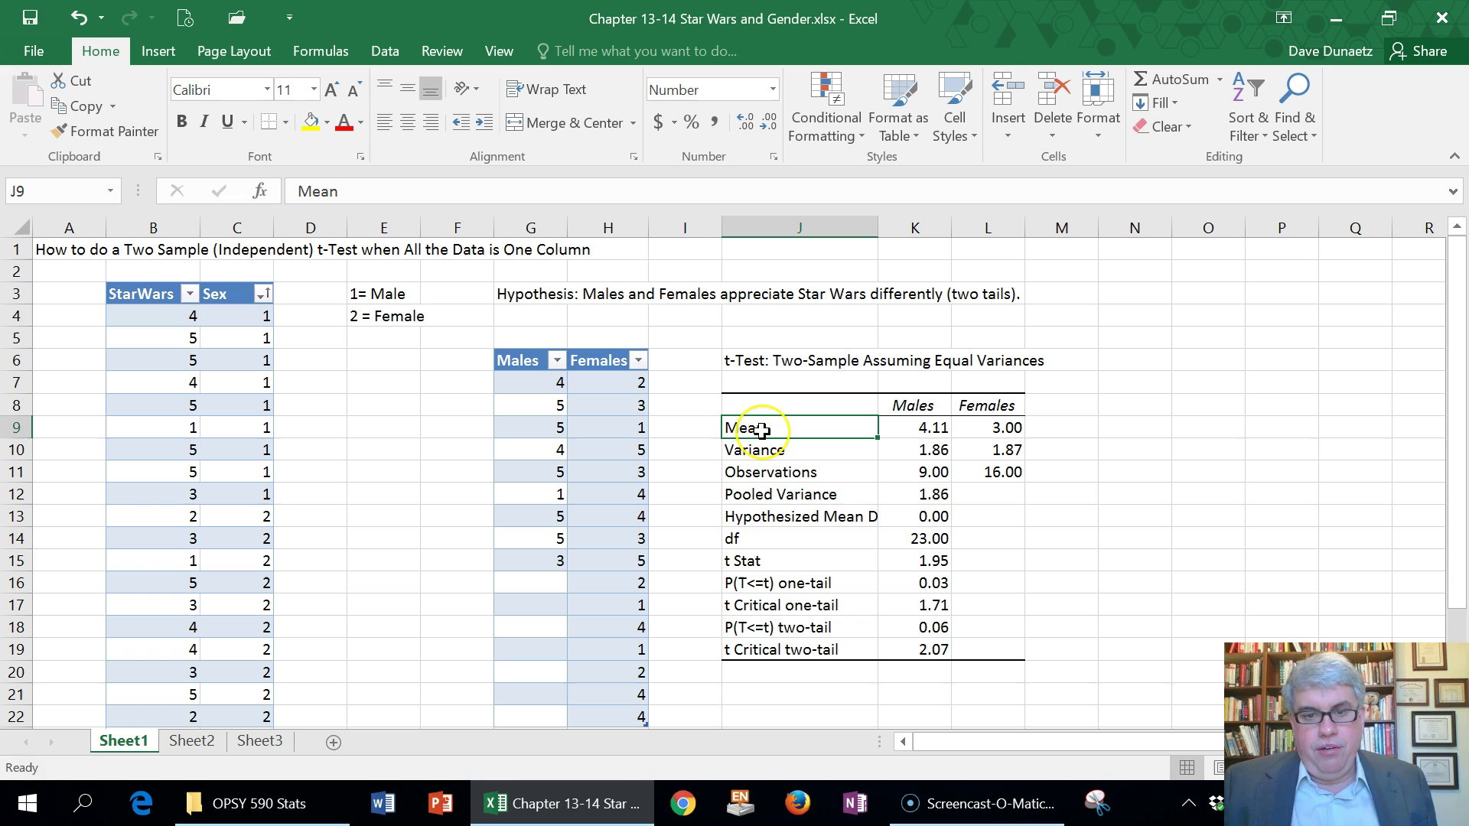
pyautogui.hotkey('shift', 'Right')
pyautogui.hotkey('shift', 'Right')
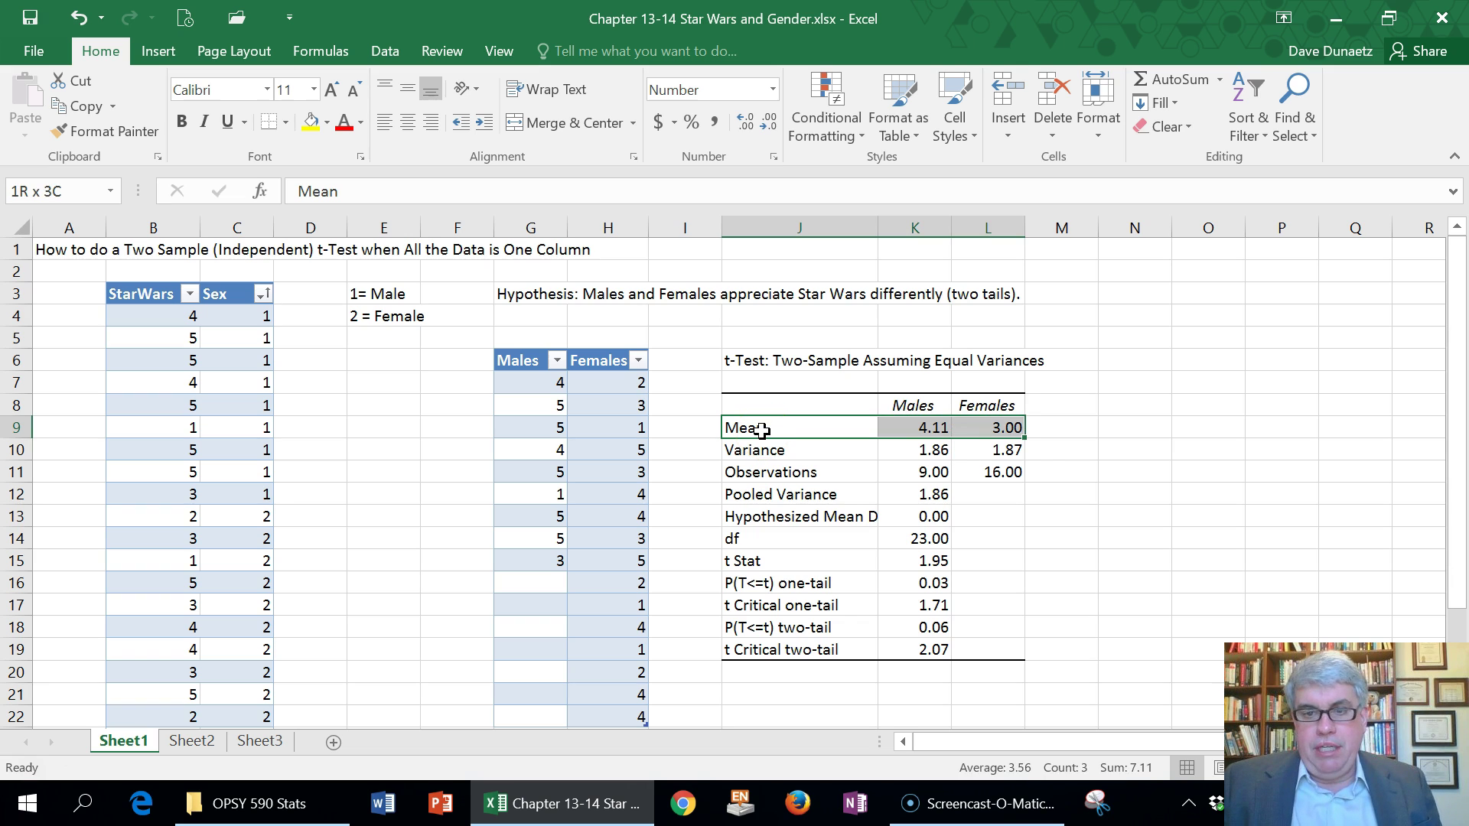
pyautogui.click(316, 126)
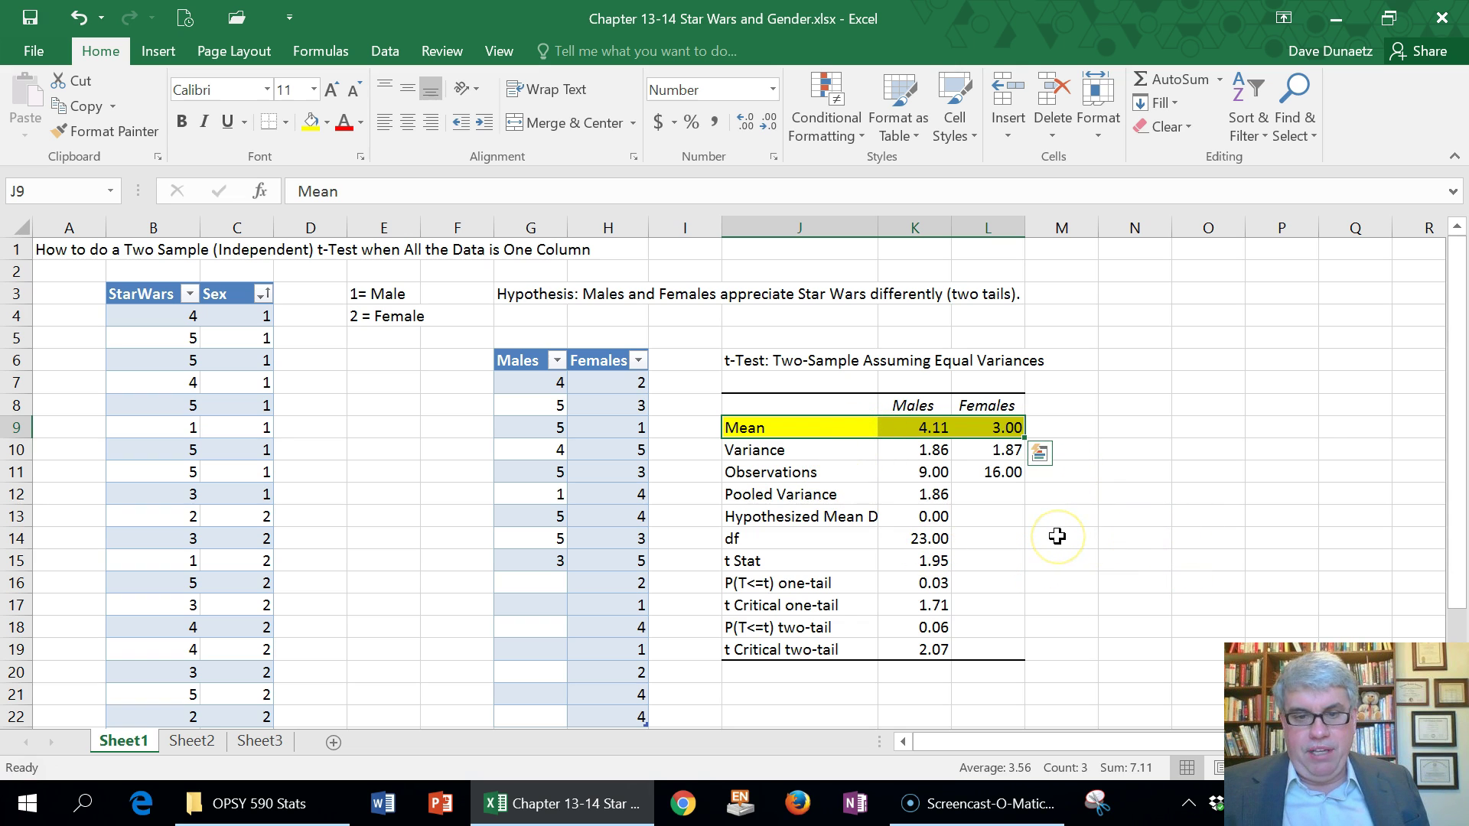
pyautogui.click(762, 564)
pyautogui.moveTo(865, 563); pyautogui.dragTo(880, 564)
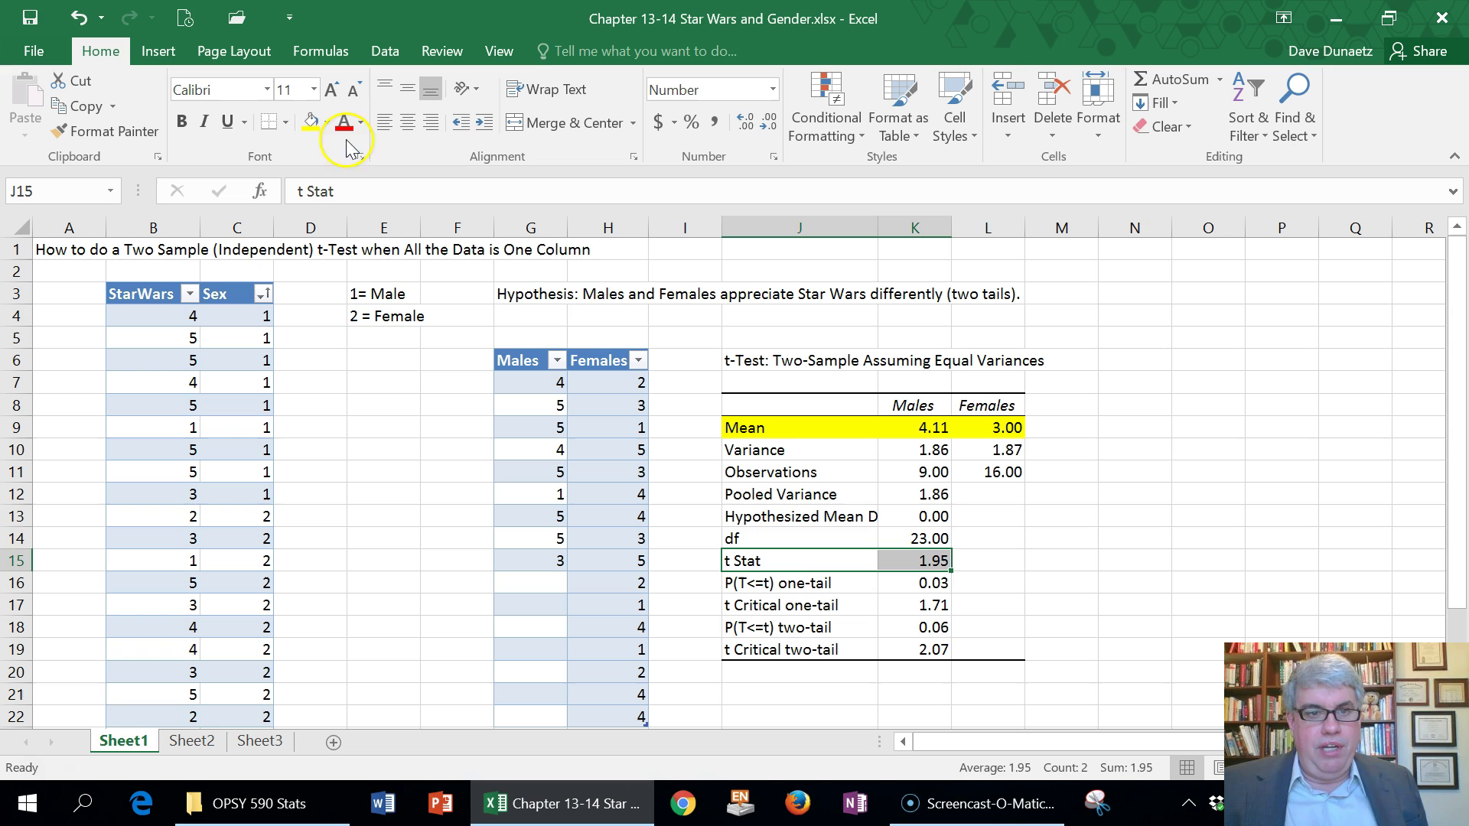
pyautogui.click(311, 123)
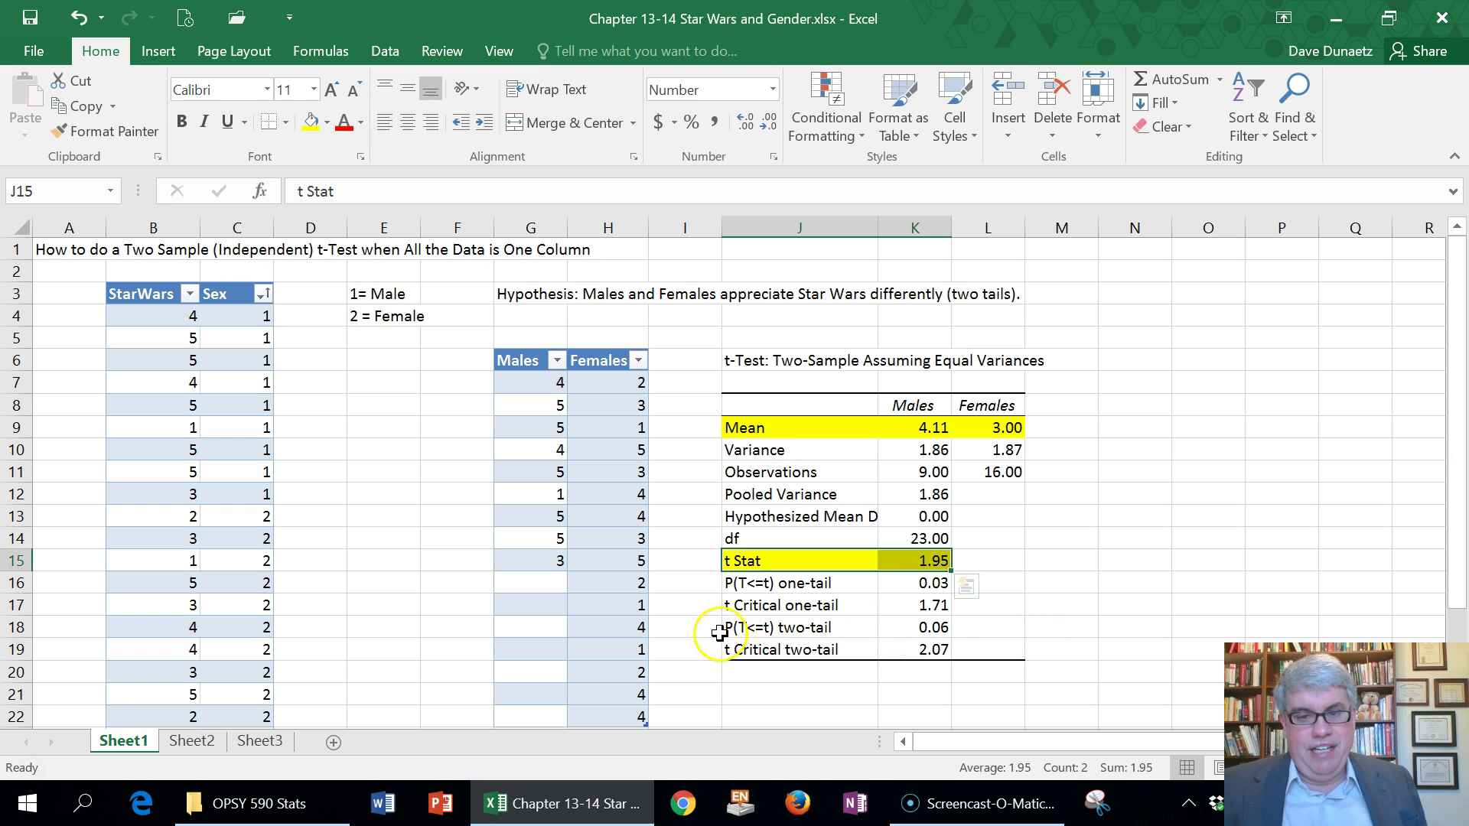
pyautogui.click(744, 625)
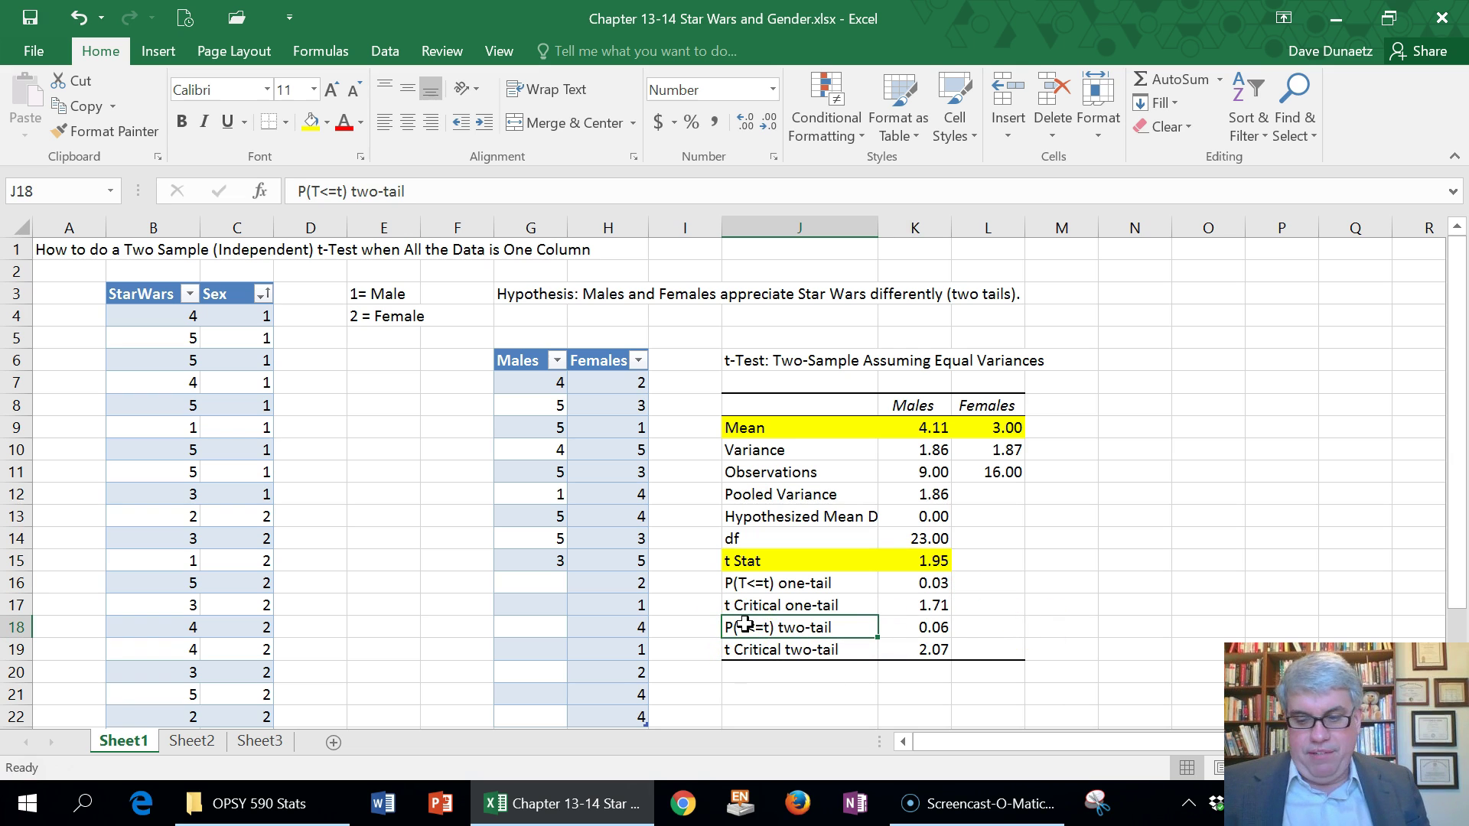
pyautogui.hotkey('shift', 'Right')
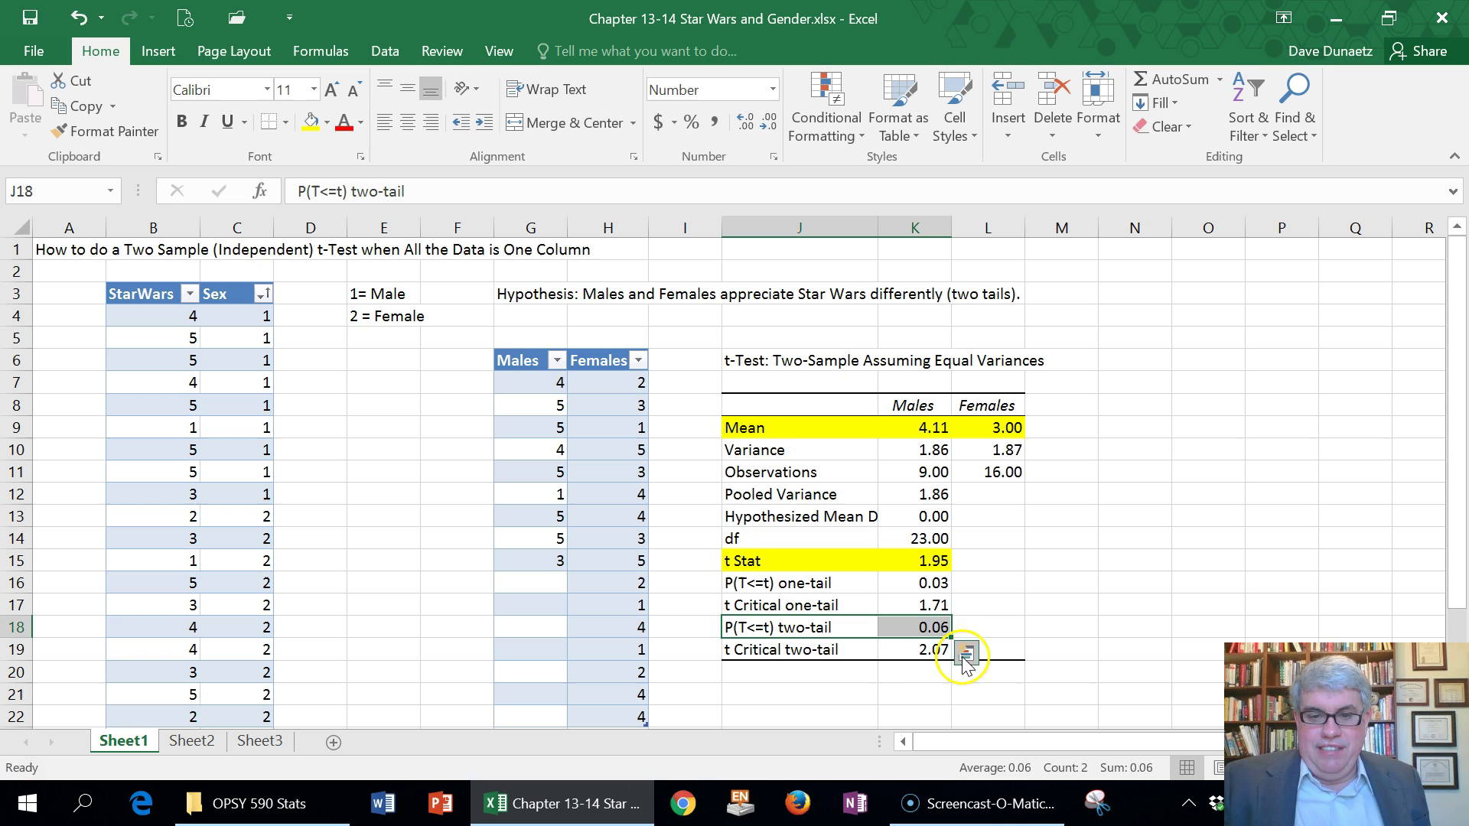
pyautogui.click(310, 121)
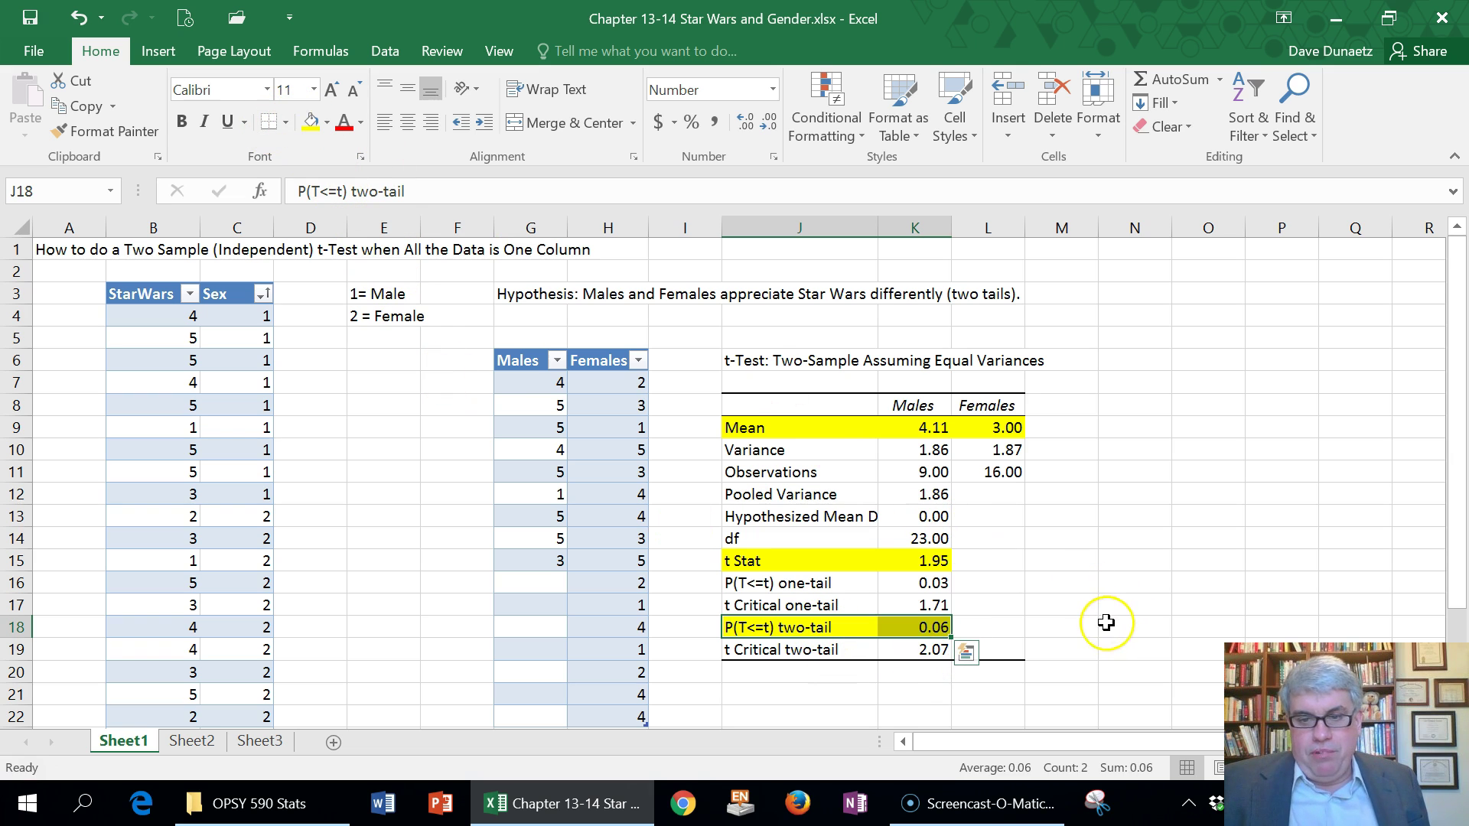
pyautogui.click(1090, 625)
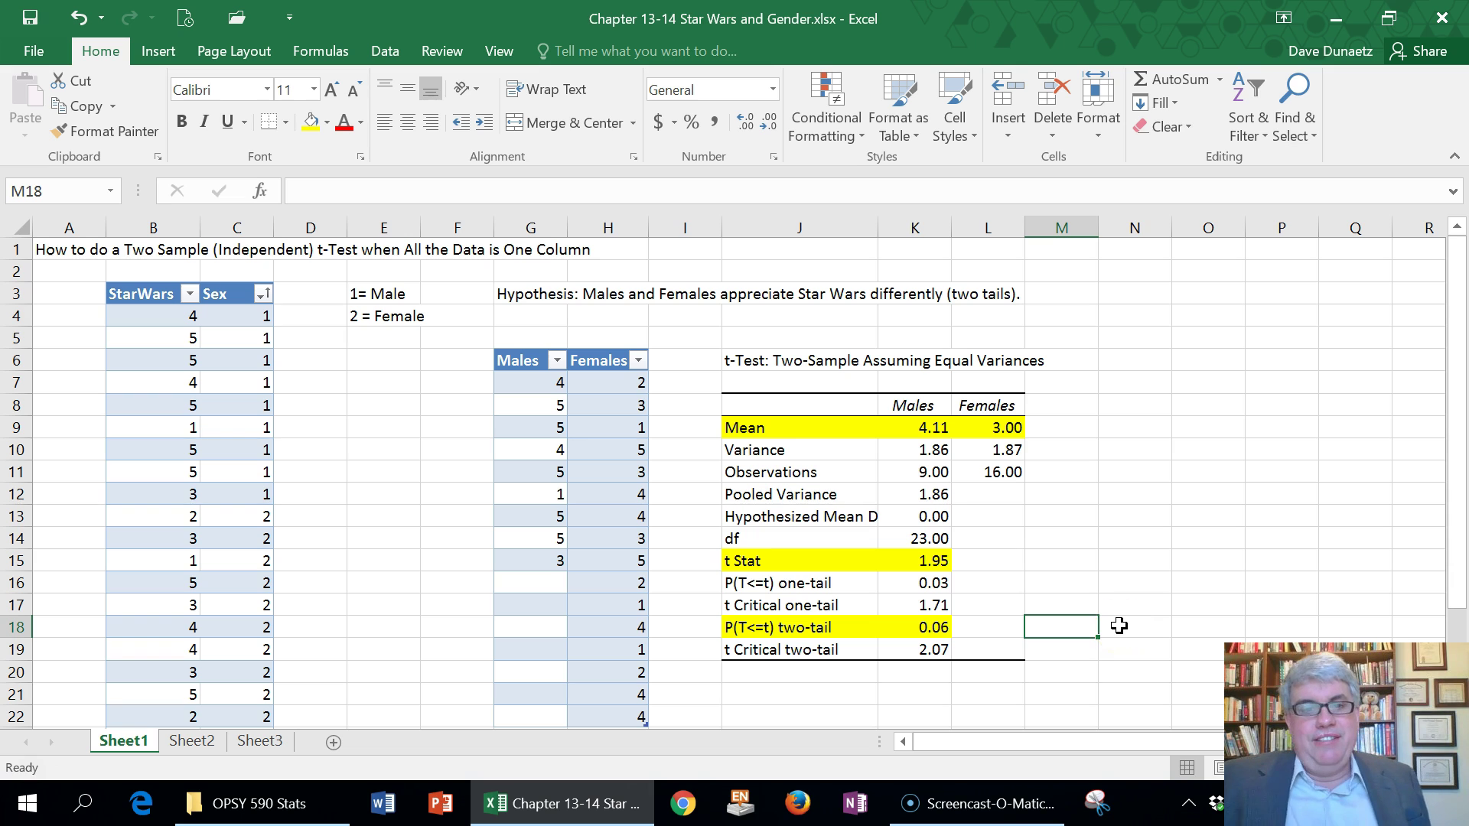